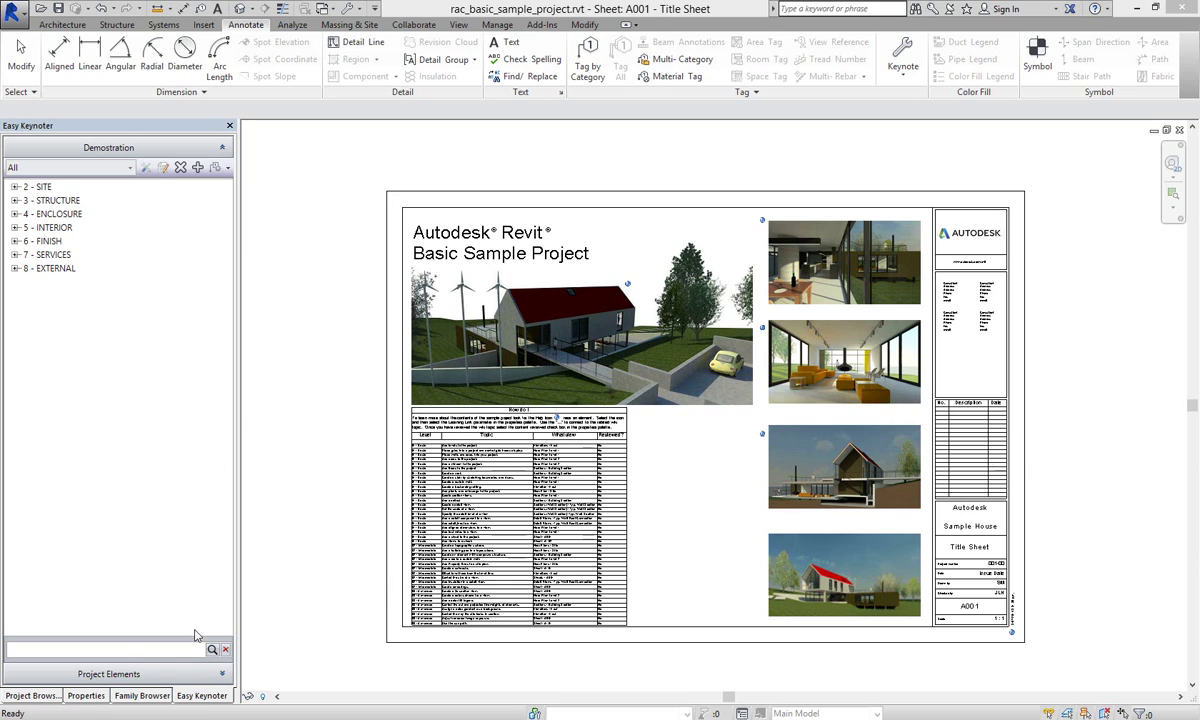
- Open the Level 1 floor plan and bring the living room and room legend into close view
left_click(31, 695)
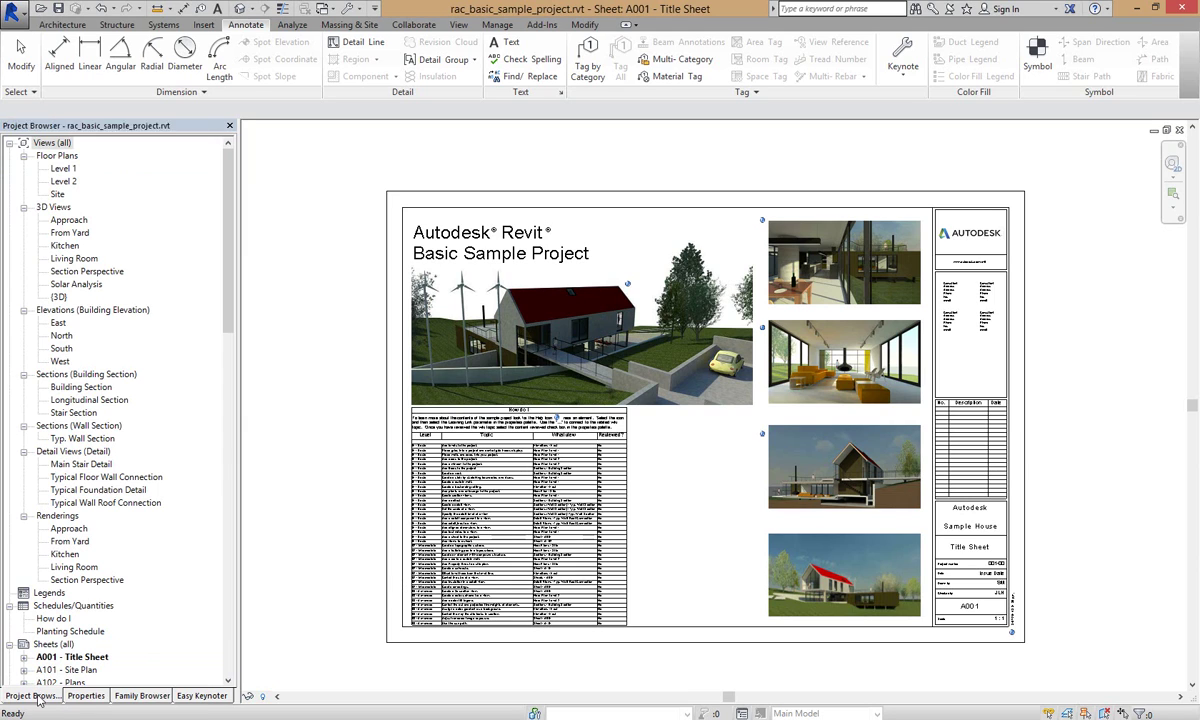
double_click(63, 168)
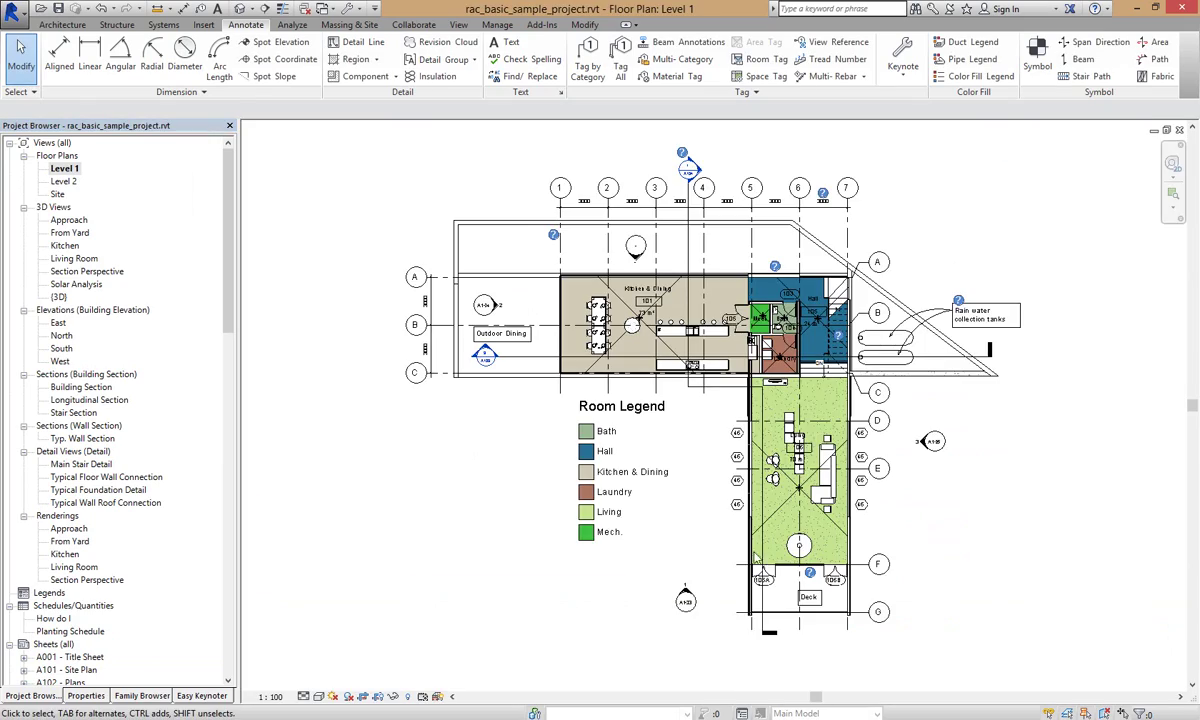
scroll(745, 477, "up", 6)
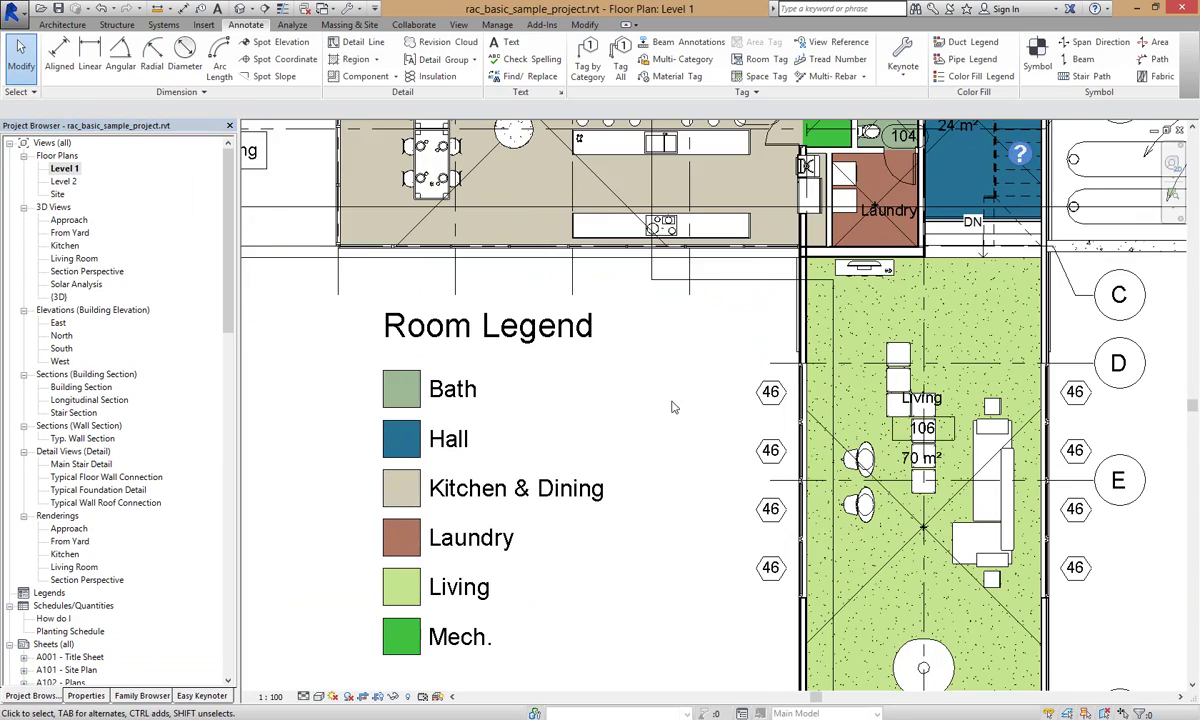
scroll(685, 473, "down", 2)
middle_click_drag(685, 473, 611, 490)
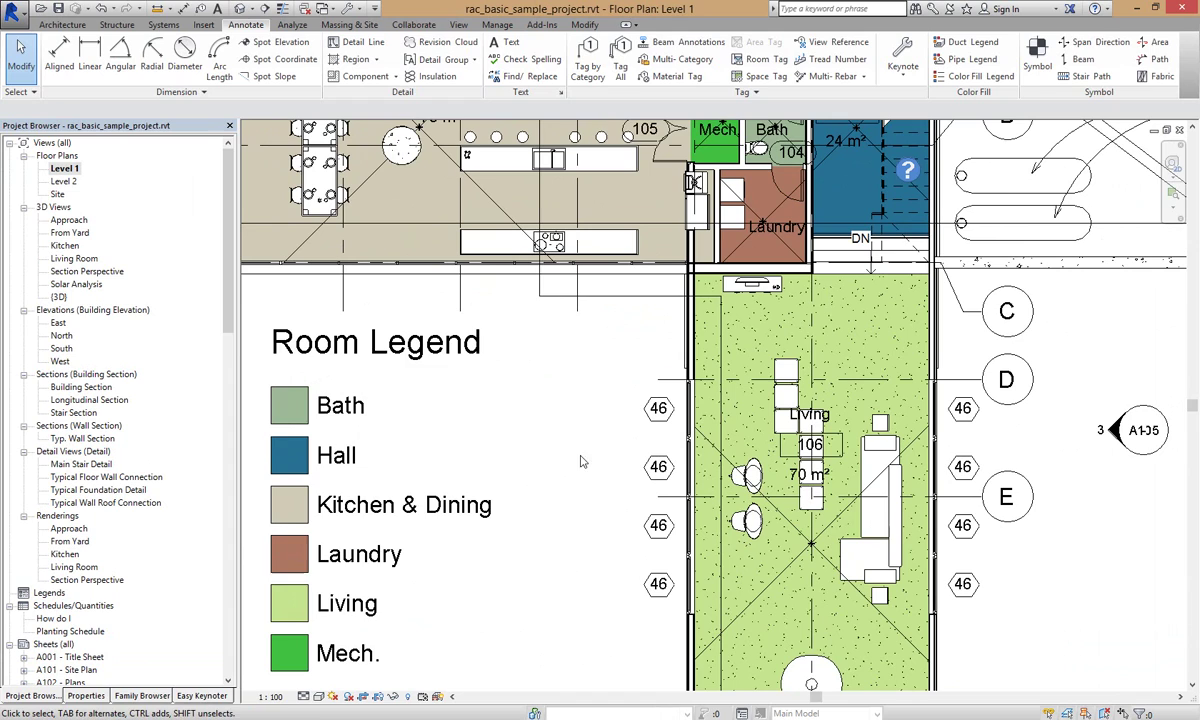
- Show the Easy Keynoter palette and set the keynote type to Element Keynote
left_click(203, 696)
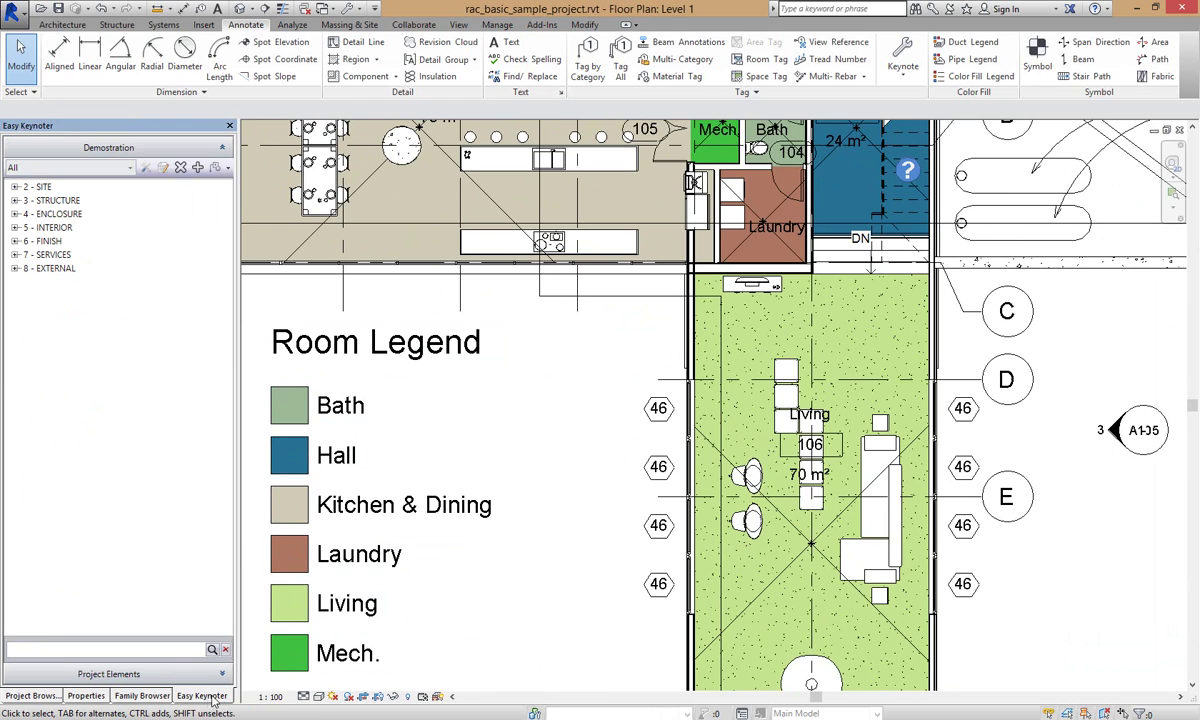
left_click(229, 170)
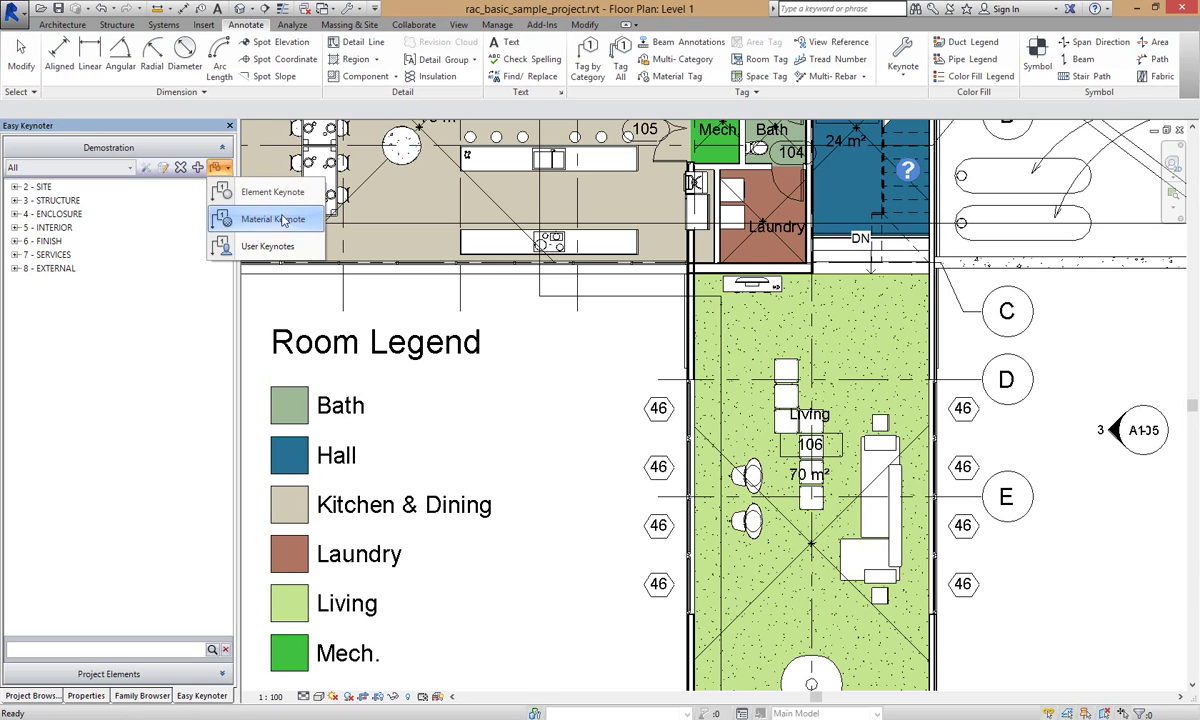
left_click(264, 250)
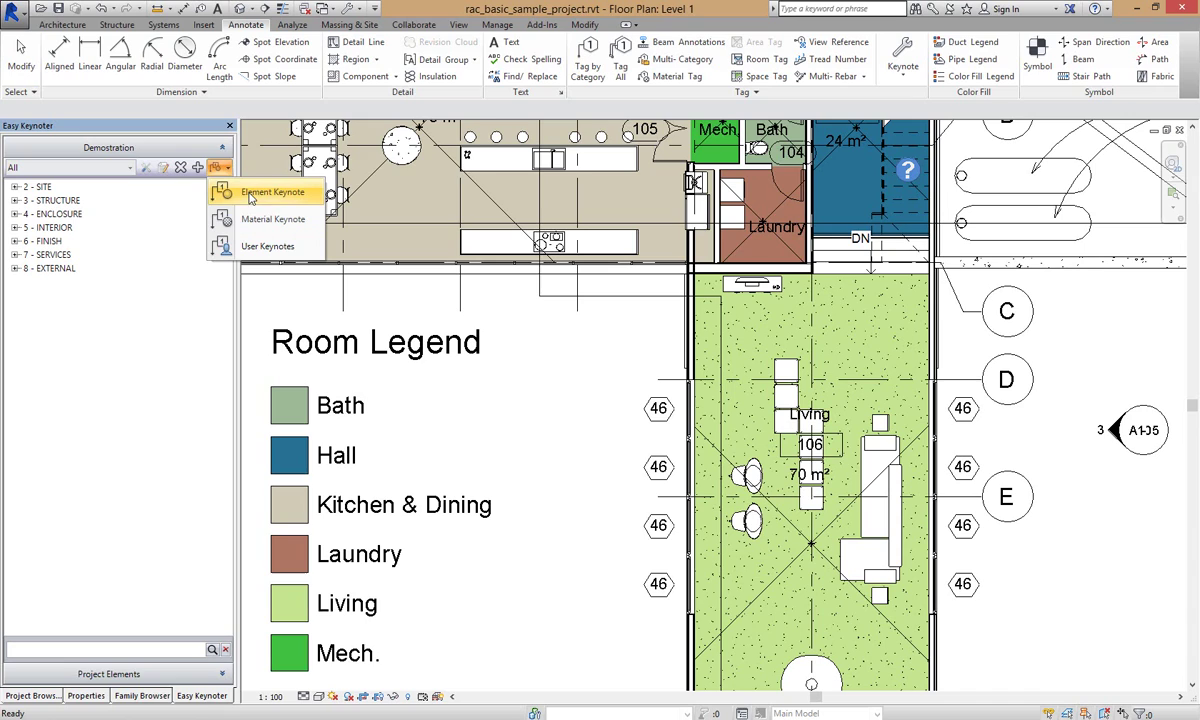
left_click(268, 247)
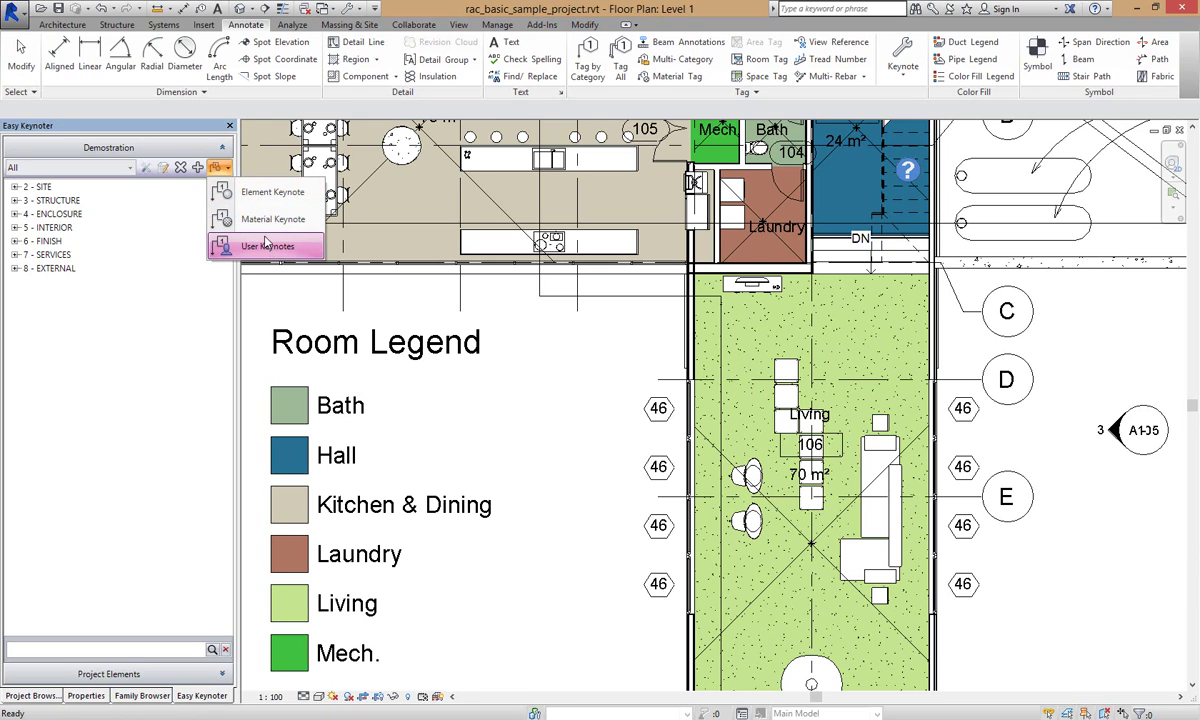
left_click(282, 194)
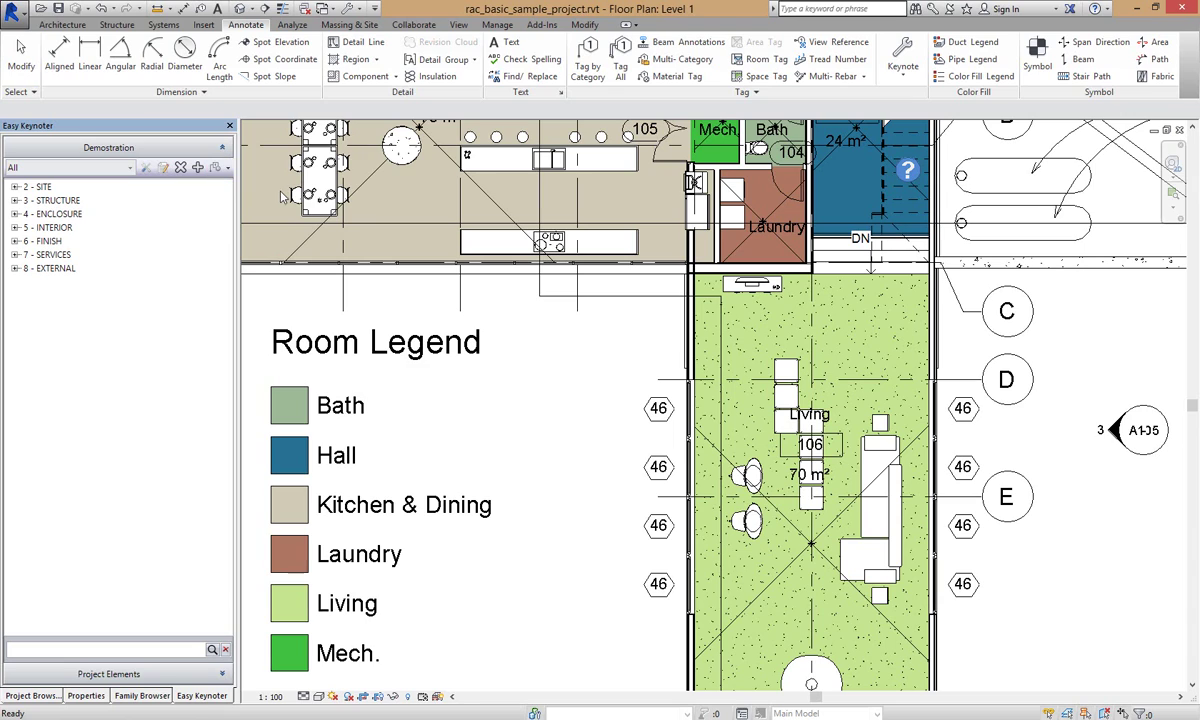
- Place the 3821 - TIMBER FRAMING element keynote on the living room's left wall, with its tag beside the room legend, saving the project when reminded
left_click(15, 201)
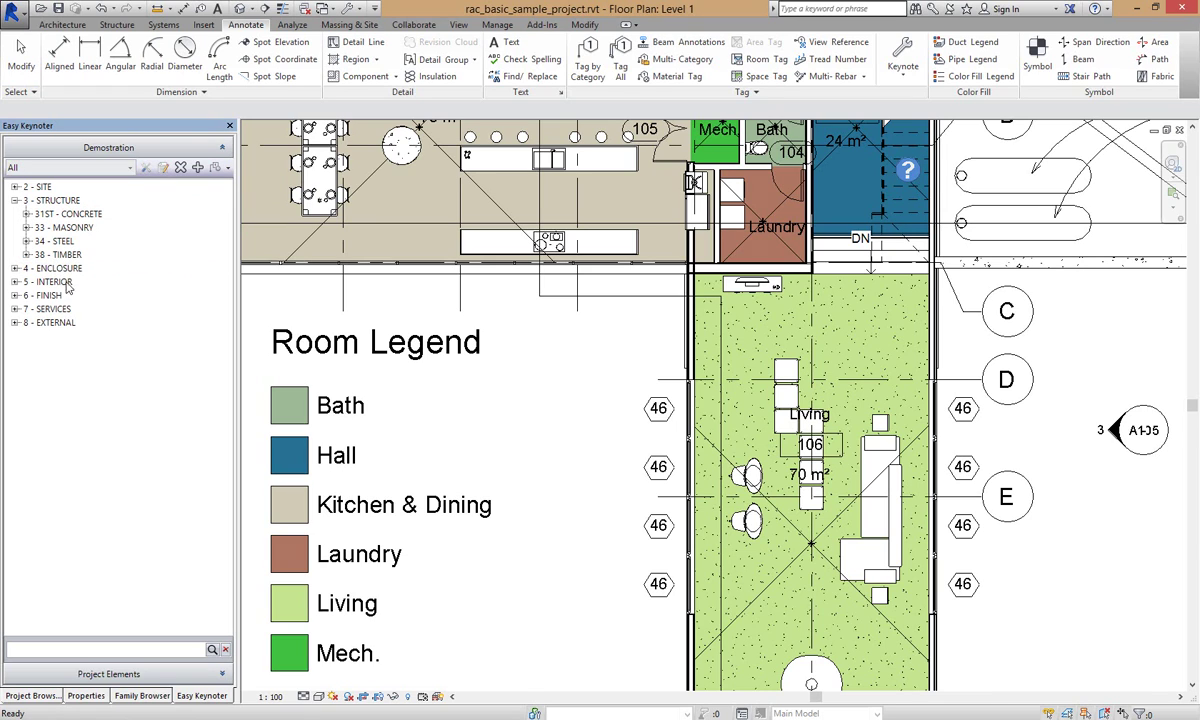
left_click(26, 255)
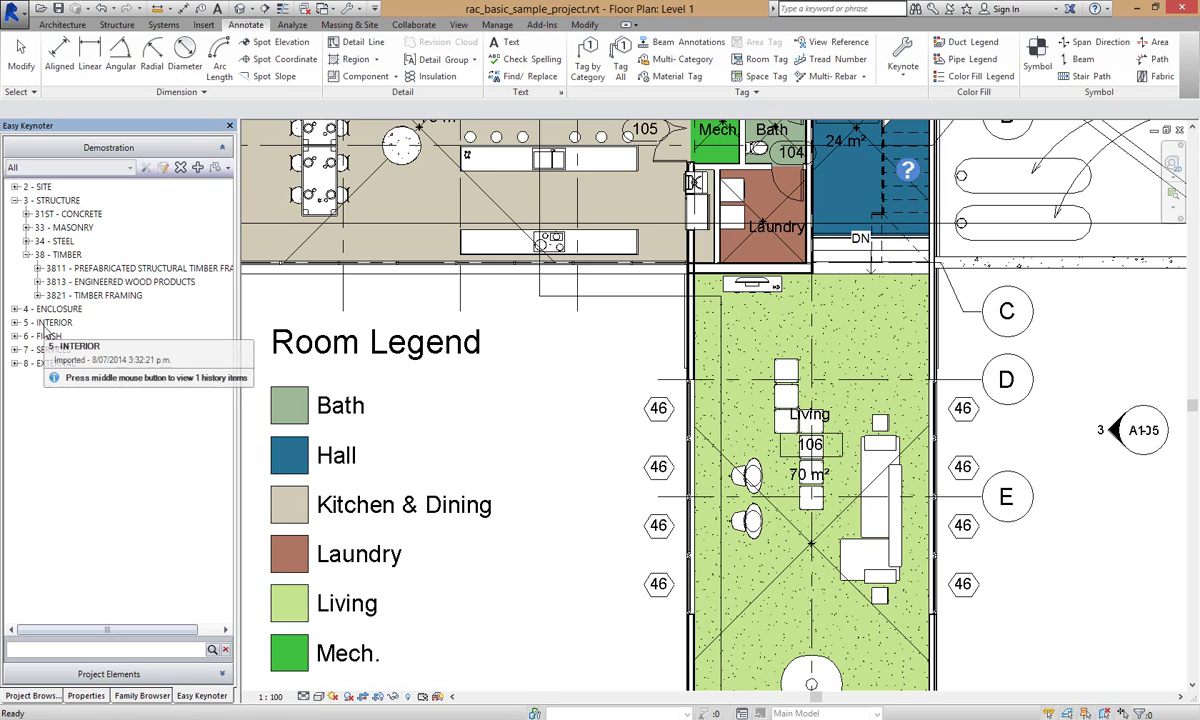
left_click(97, 296)
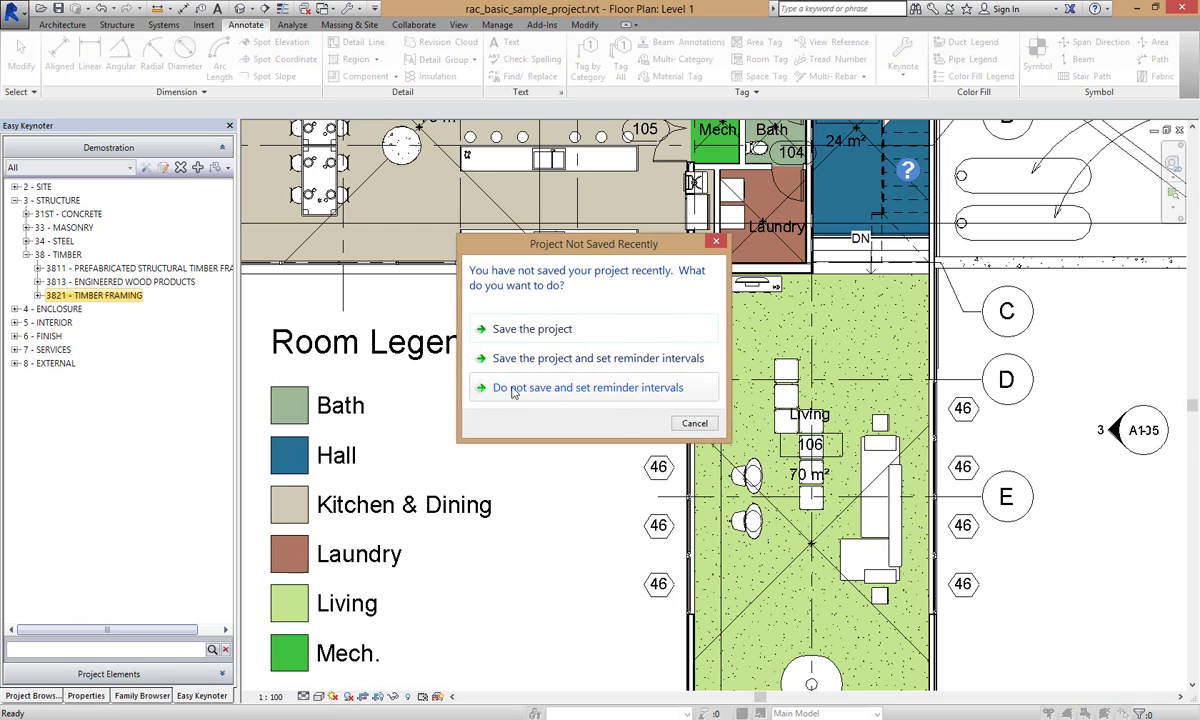
left_click(556, 334)
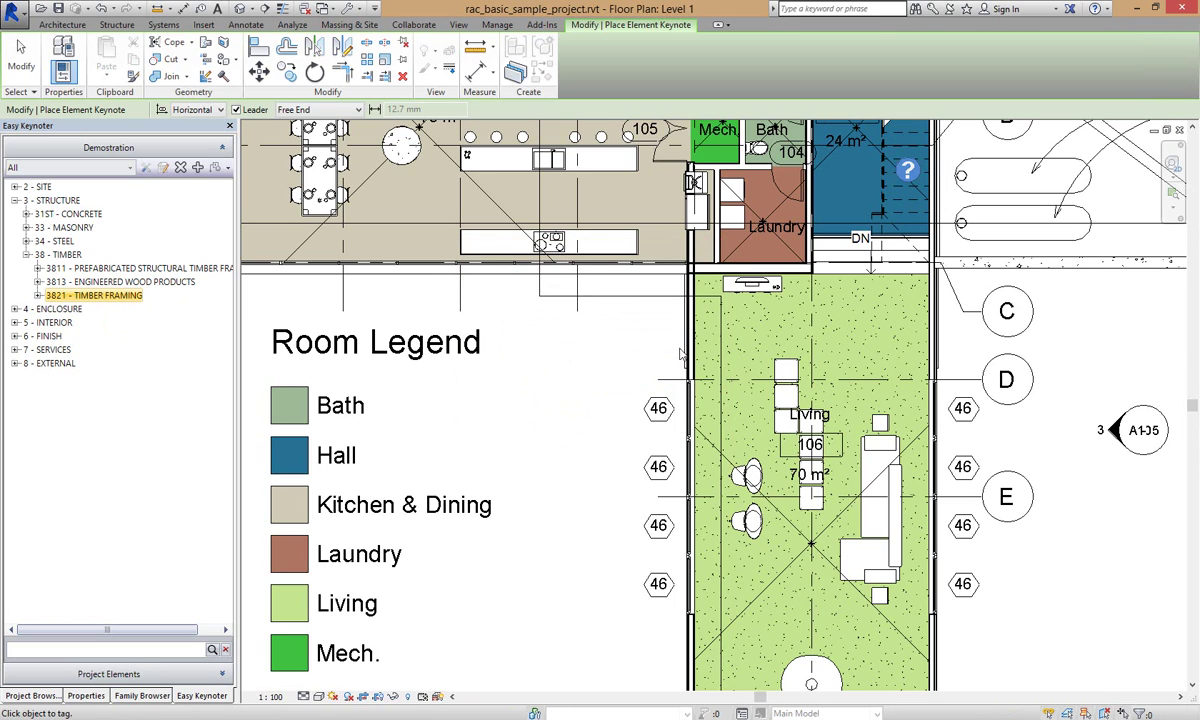
left_click(684, 351)
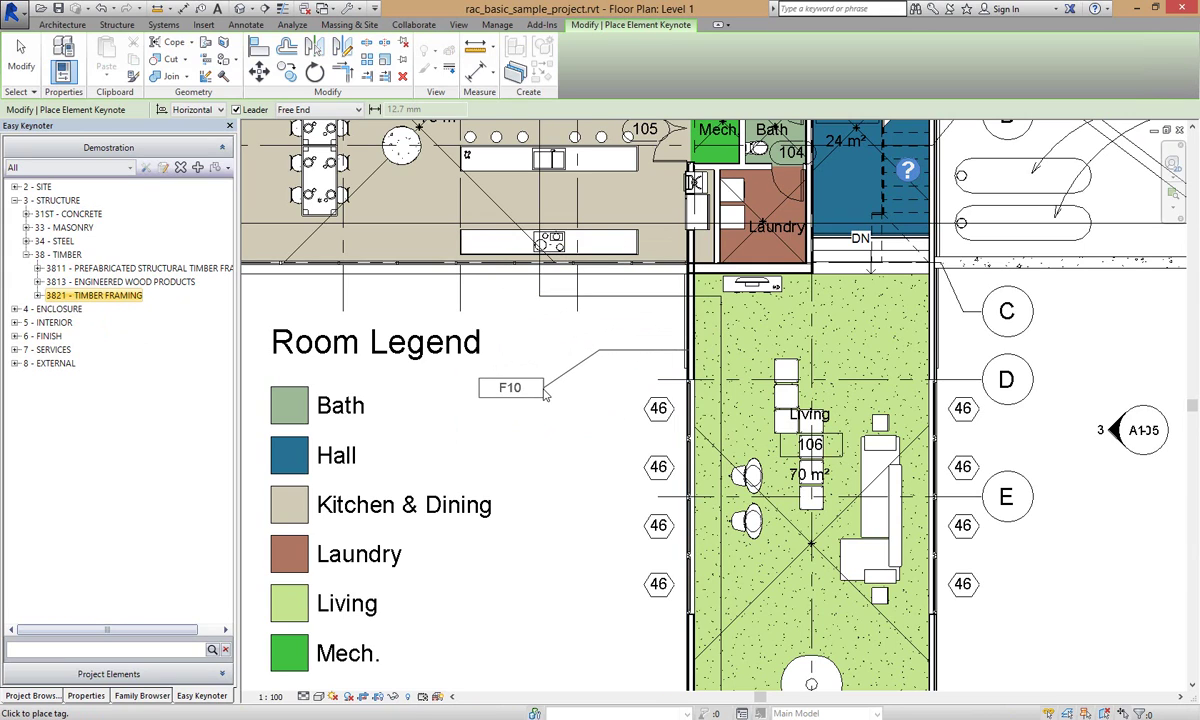
left_click(544, 395)
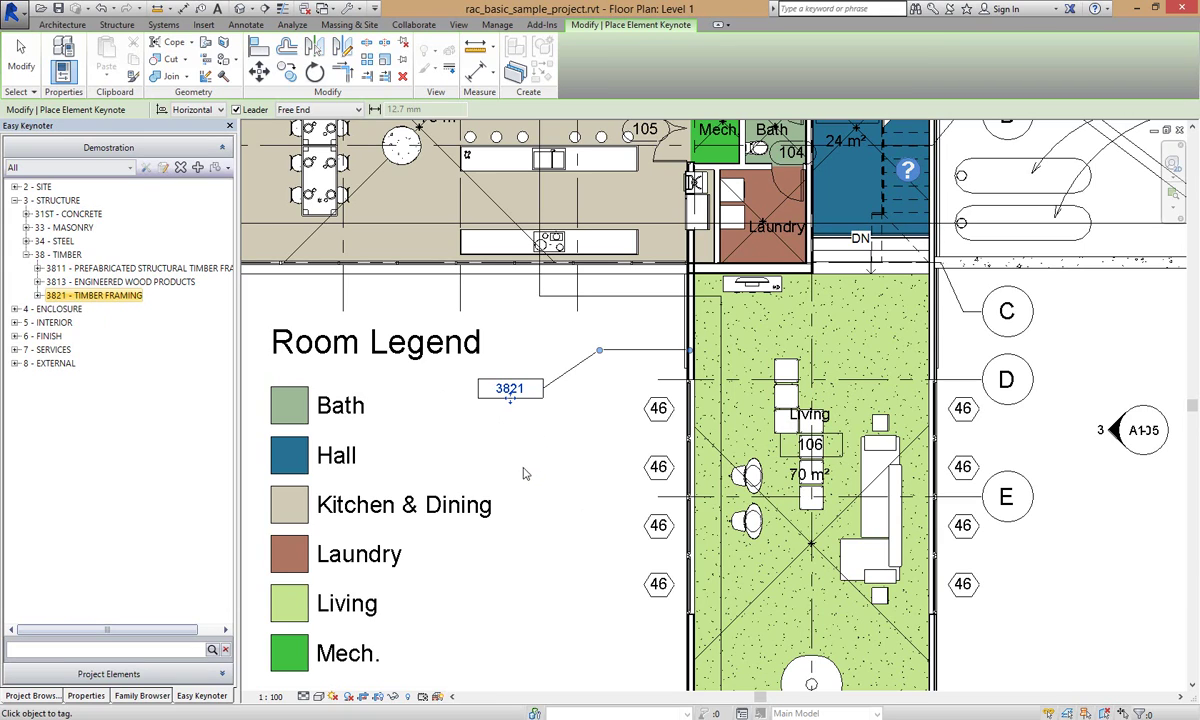
- Set the keynote type to Material Keynote and search the keynotes for "window"
left_click(216, 167)
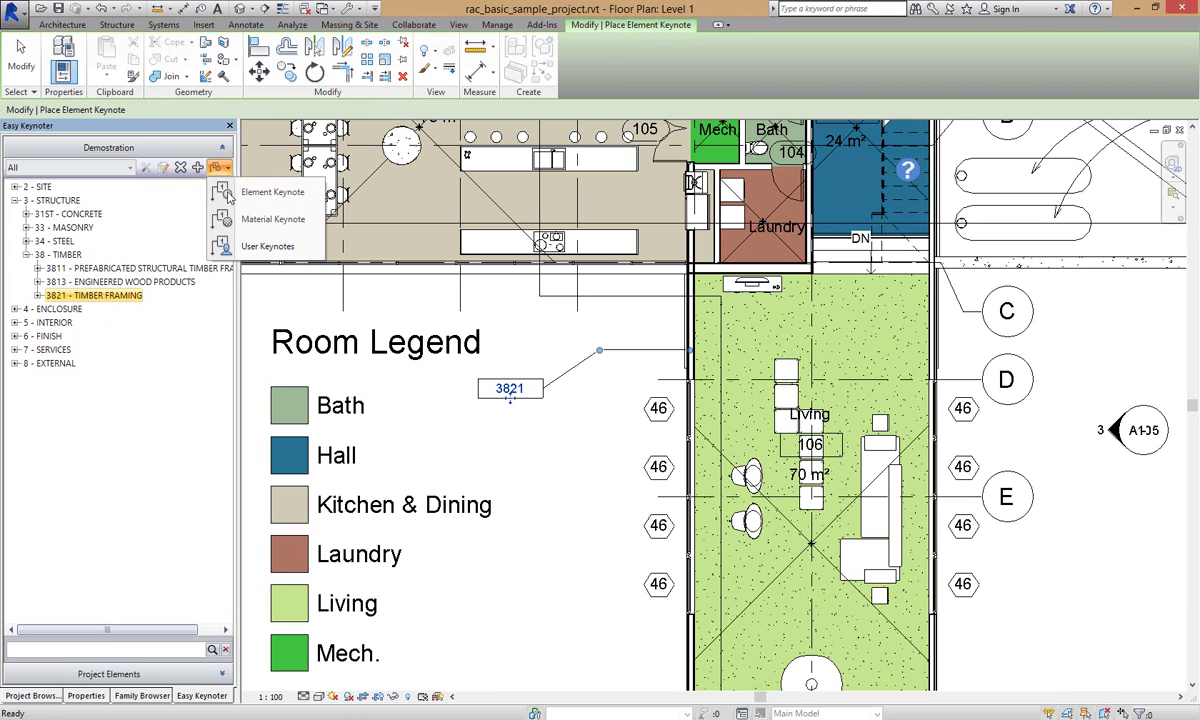
left_click(226, 216)
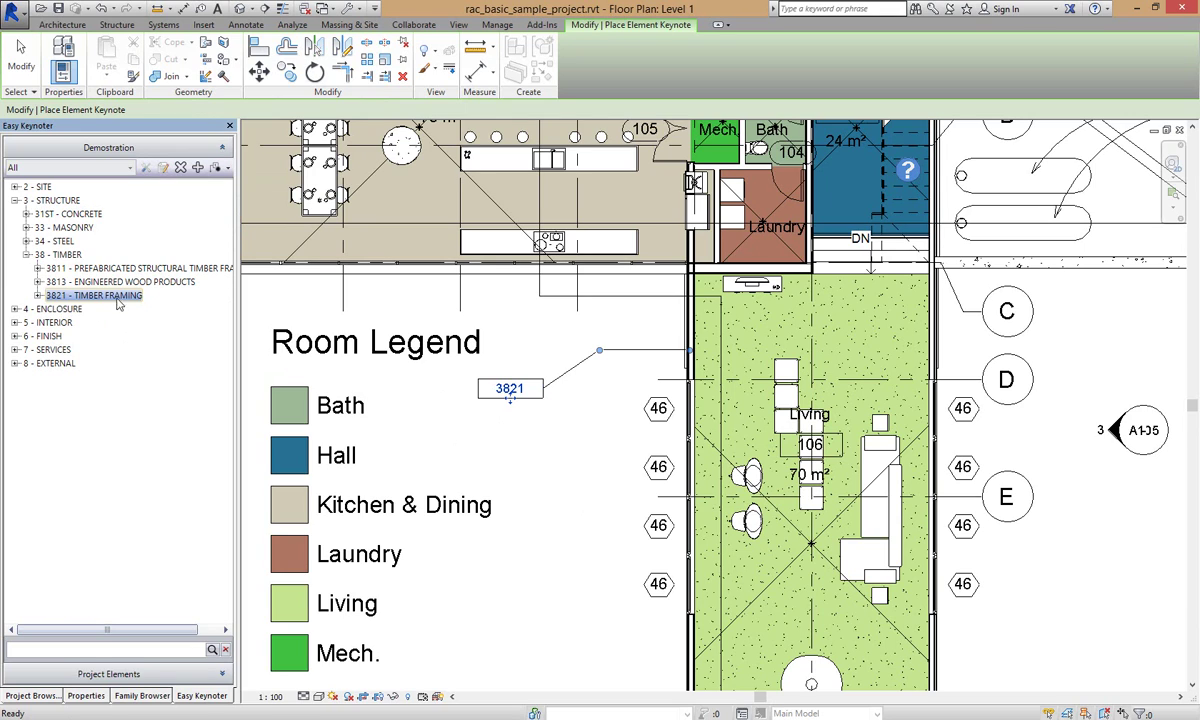
mouse_move(118, 303)
left_click(211, 649)
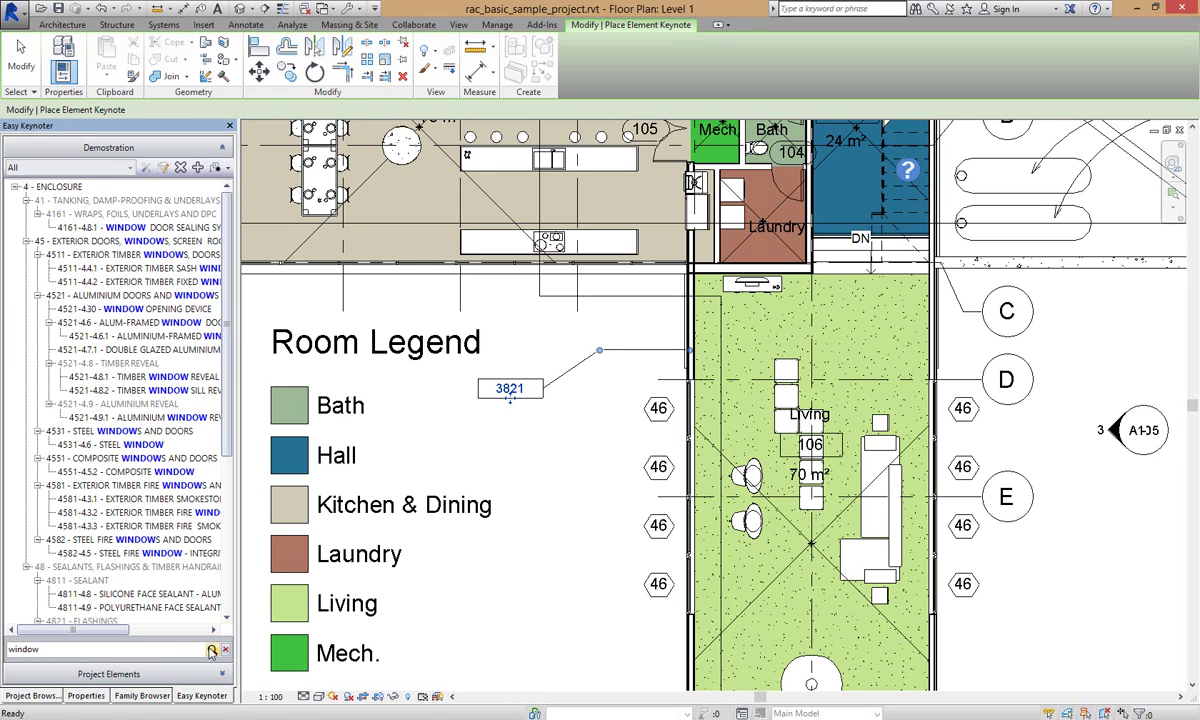
- Place the 4521 - ALUMINIUM DOORS AND WINDOWS material keynote on the living room's left wall, with its tag below the 3821 tag
left_click(110, 295)
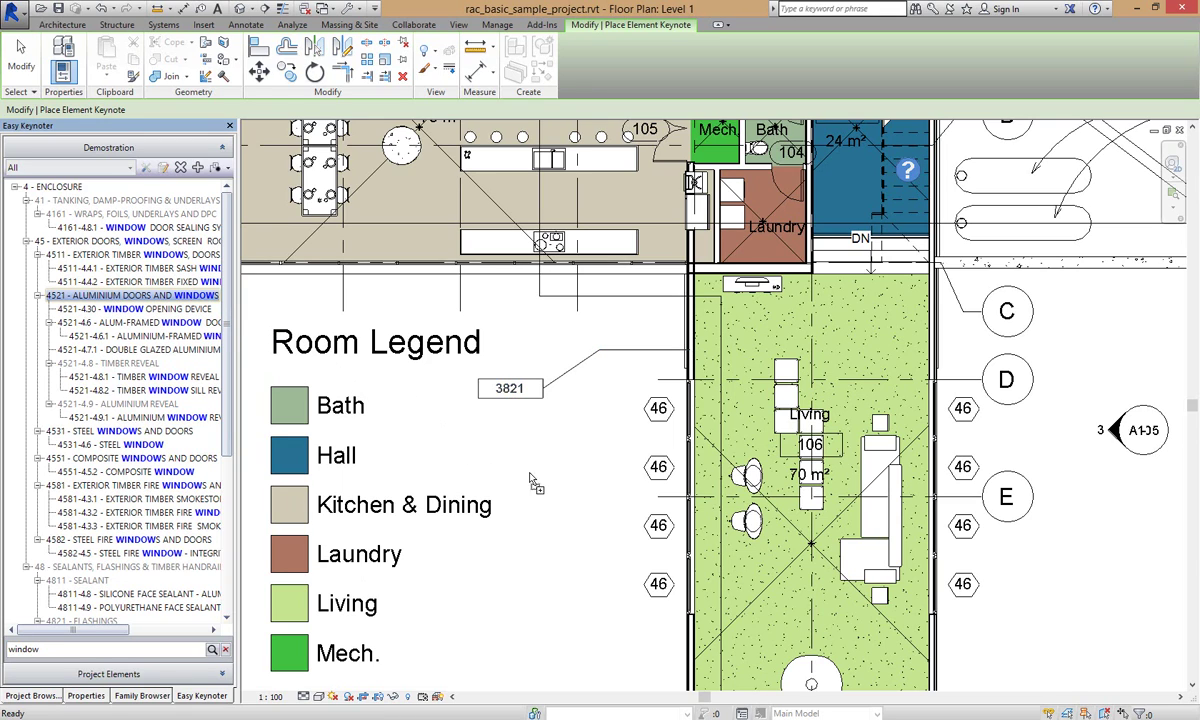
left_click(687, 457)
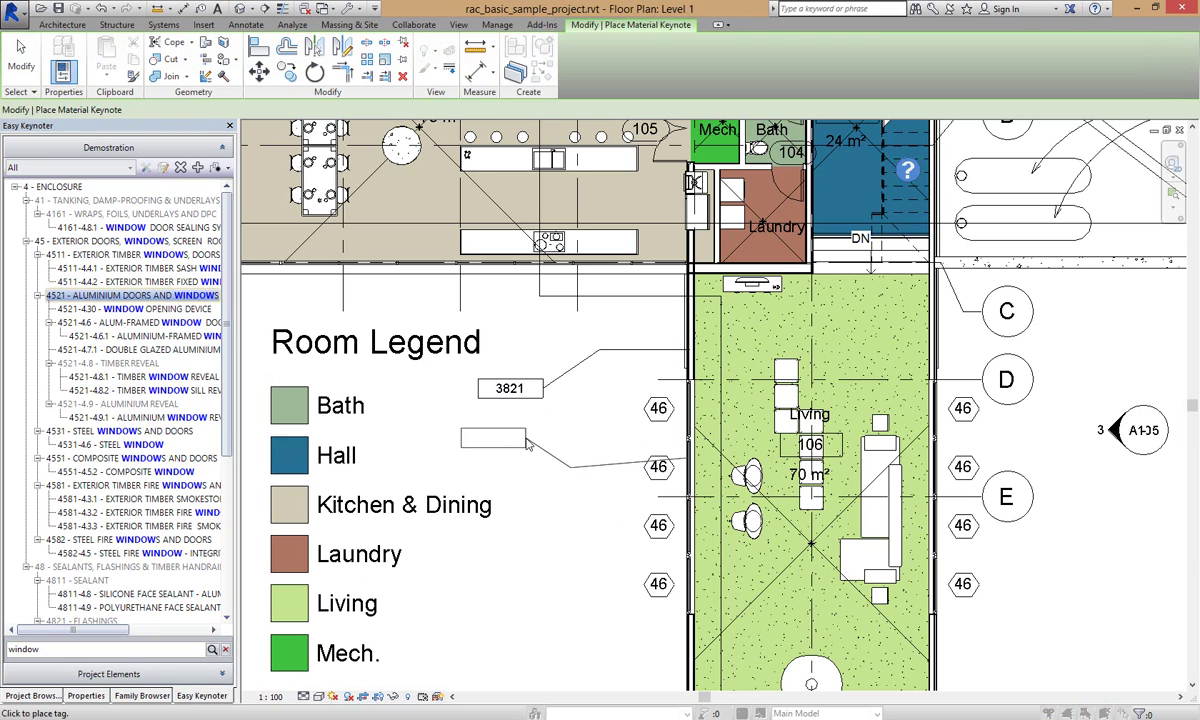
left_click(522, 462)
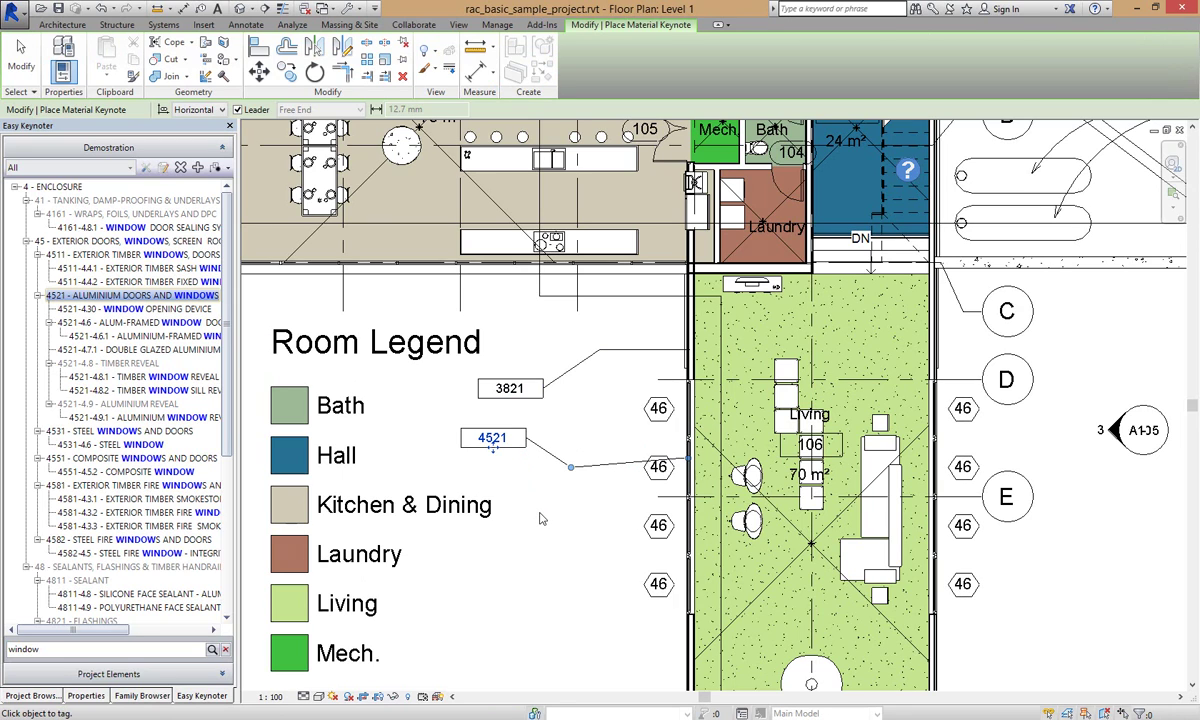
key("Escape")
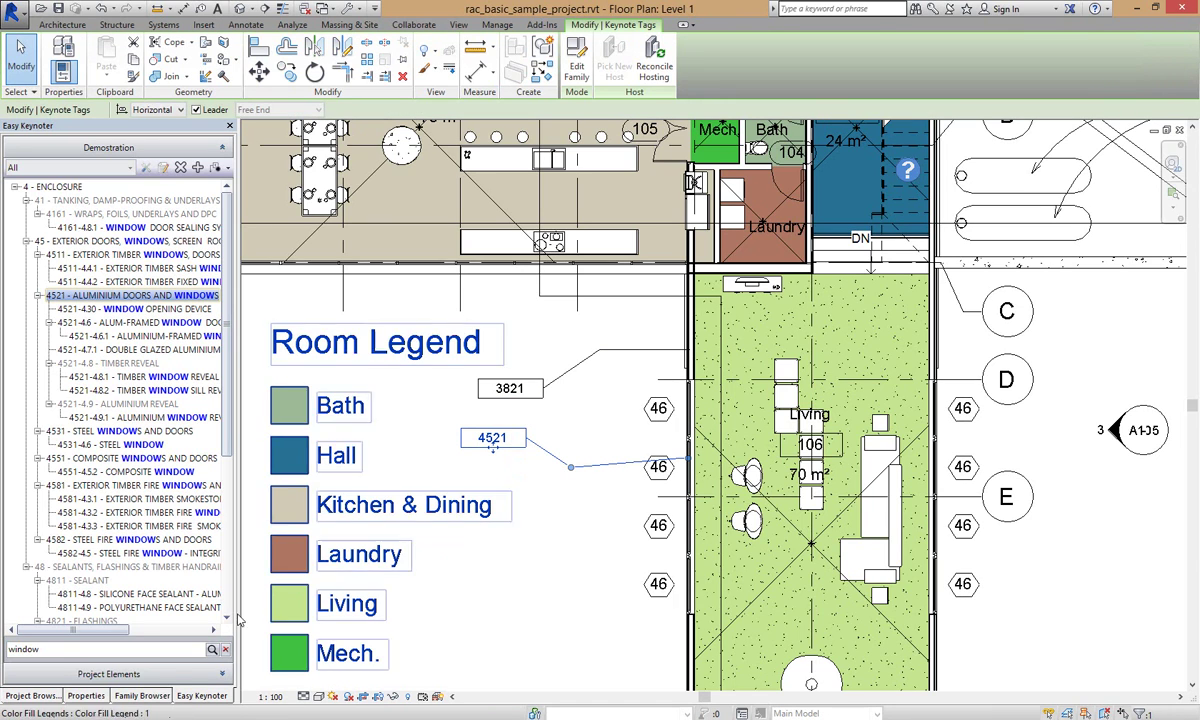
- Examine the key source, keynote text and key value properties of the 4521 and 3821 keynote tags
left_click(92, 696)
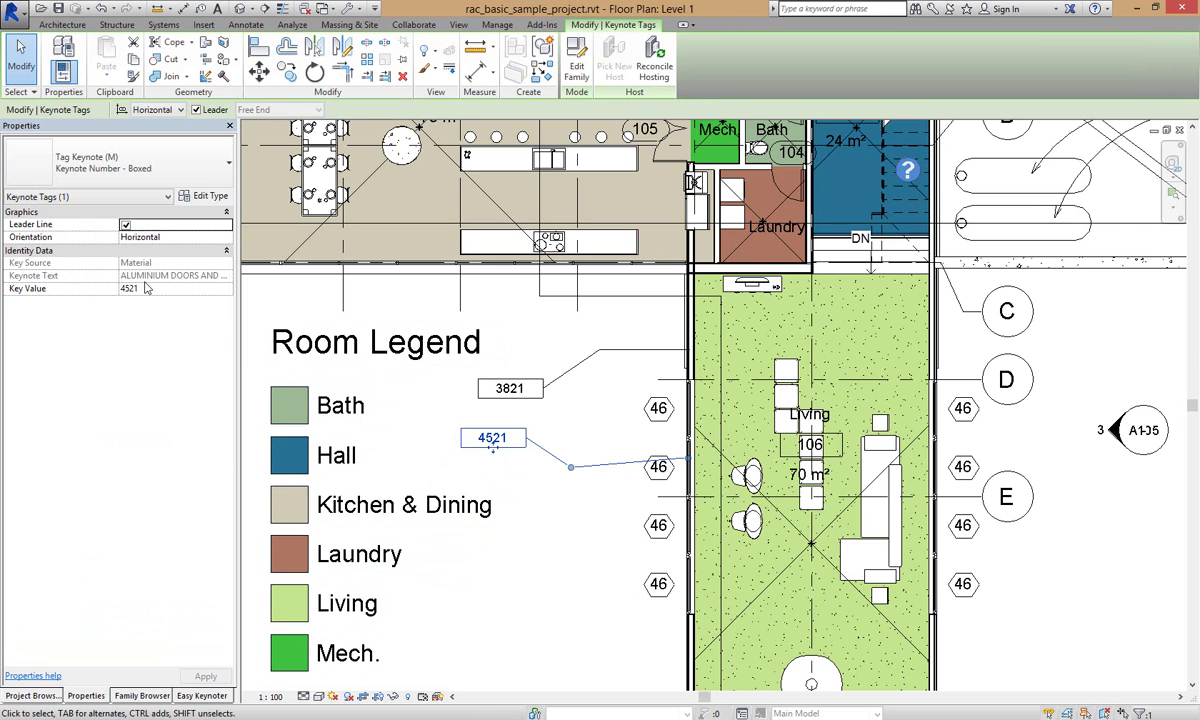
left_click(540, 459)
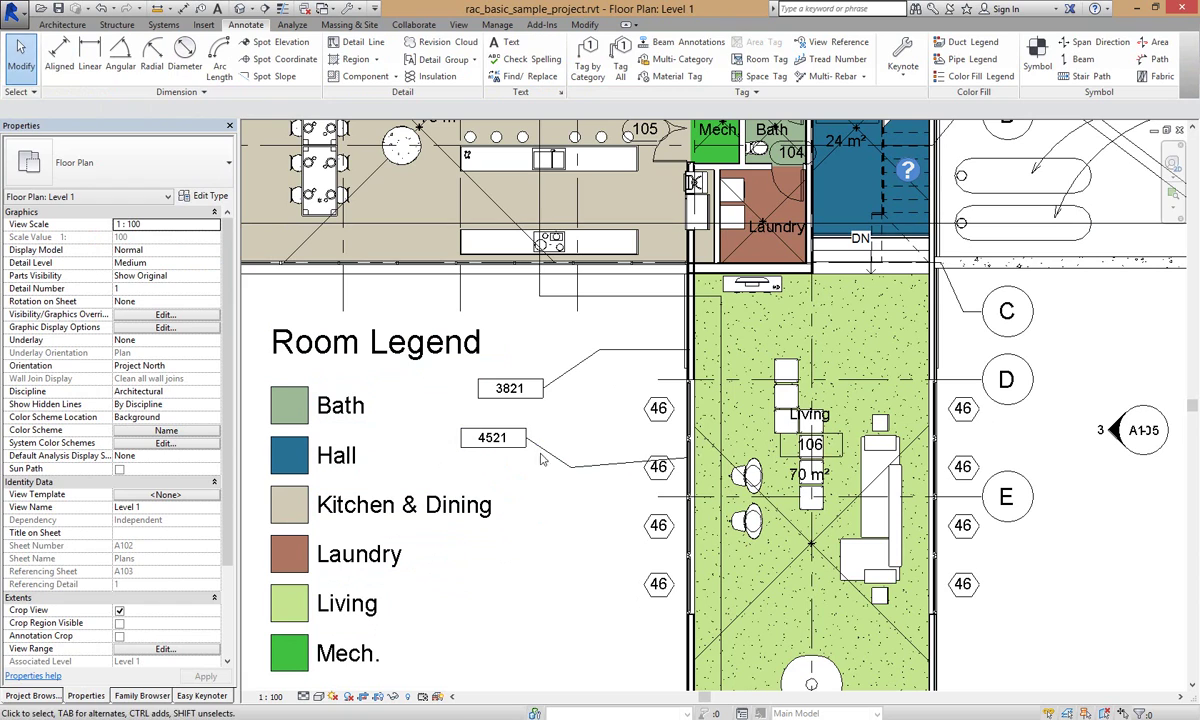
left_click(507, 389)
left_click(525, 505)
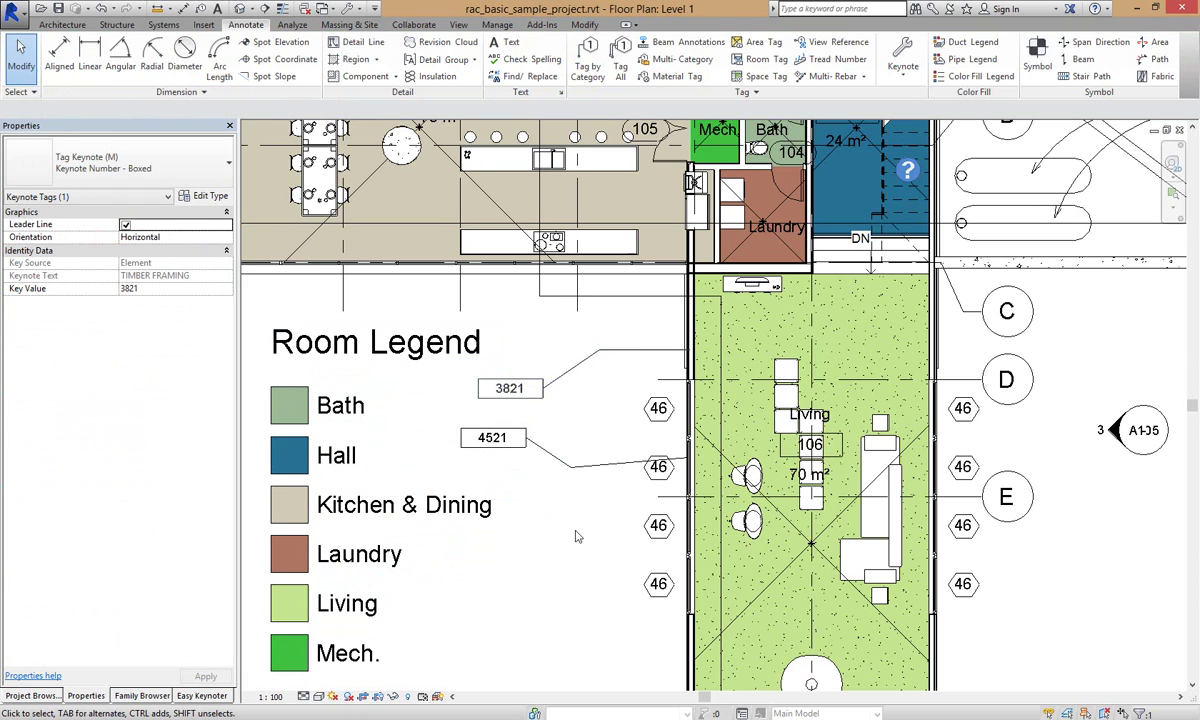
- Return to the Easy Keynoter palette, try the User Keynotes type, and set the keynote type back to Element Keynote
left_click(203, 697)
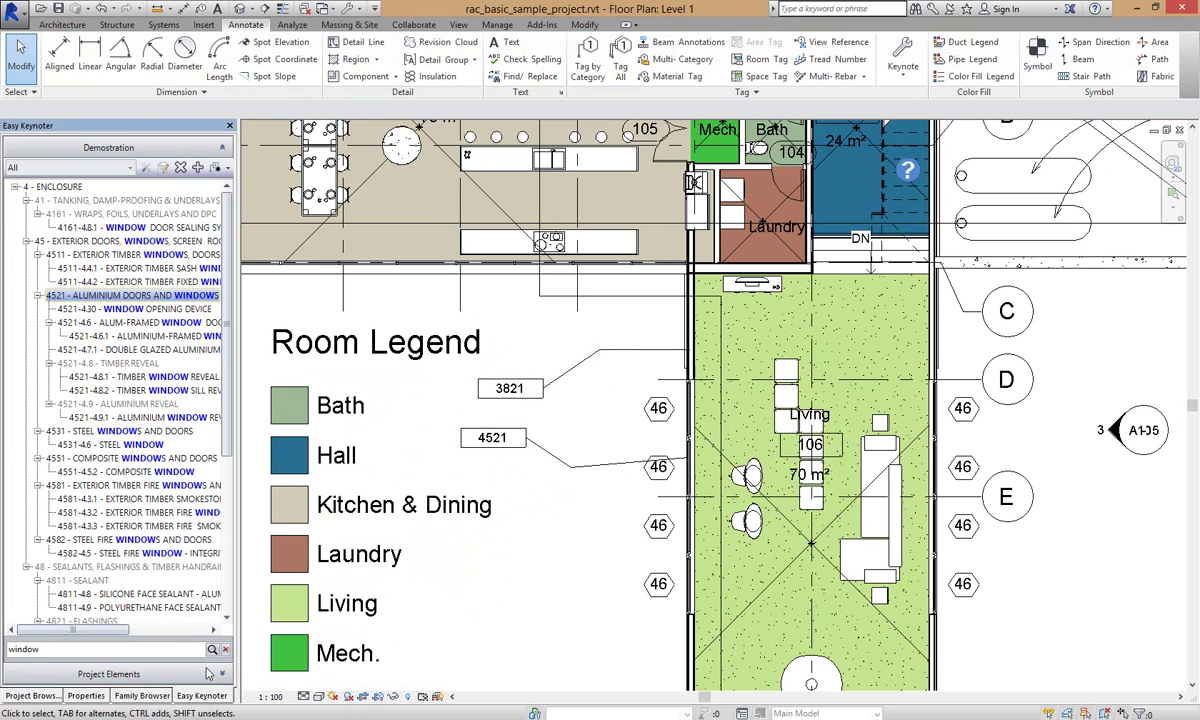
left_click(226, 168)
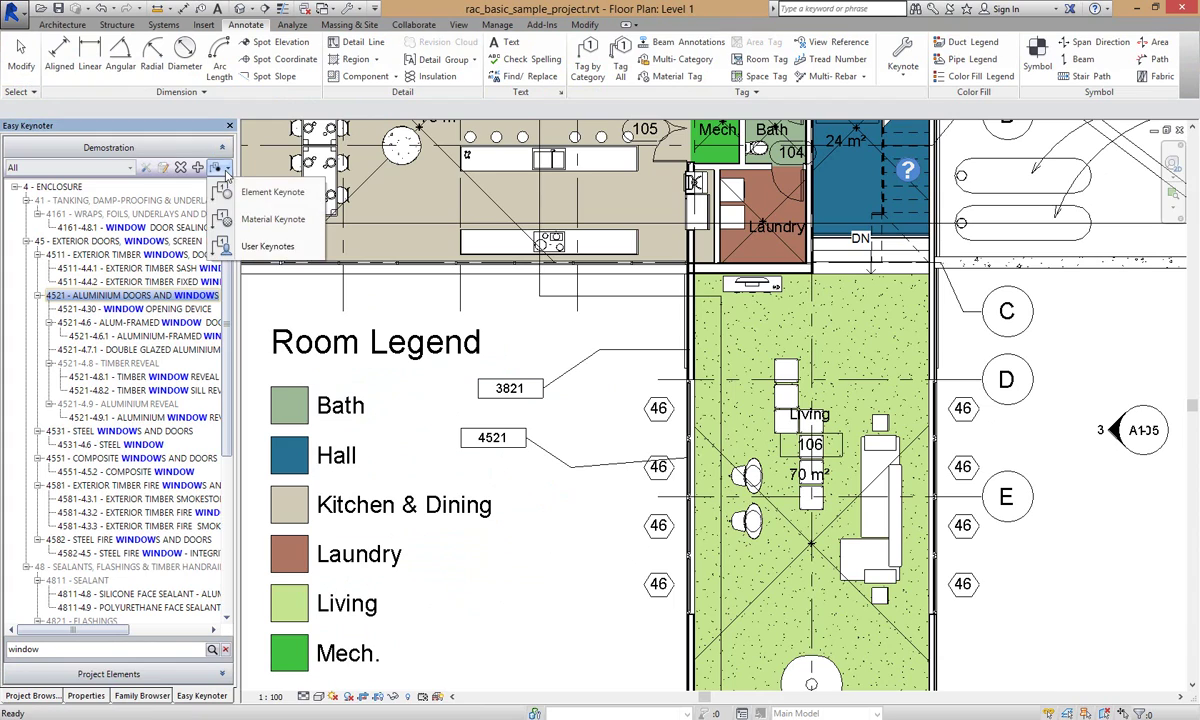
left_click(270, 247)
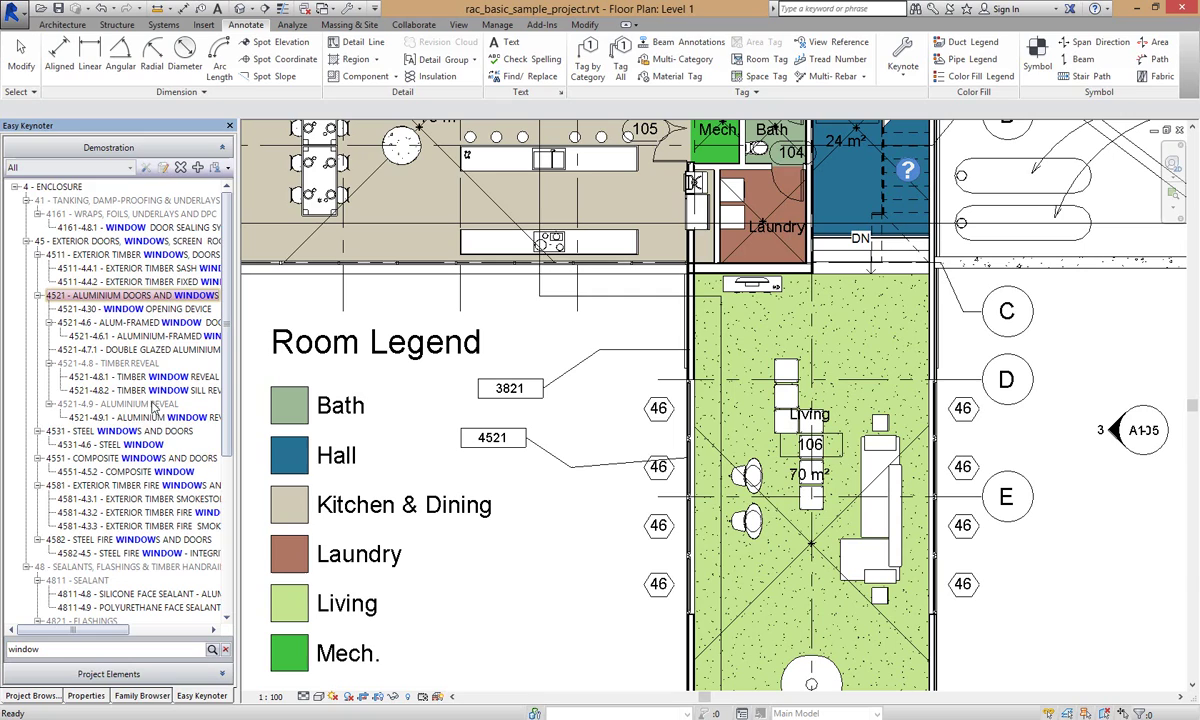
left_click(214, 167)
left_click(225, 192)
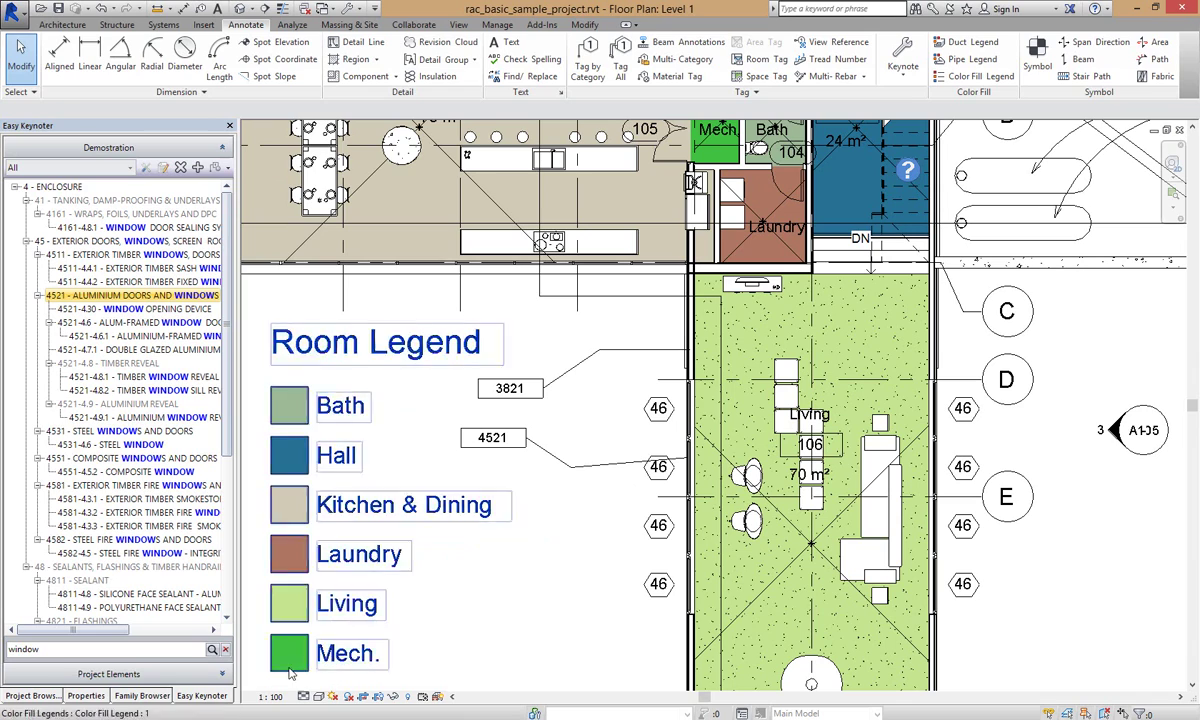
- Expand the project elements list and its Walls category to examine the colour-coded keynote status of the wall types
left_click(203, 675)
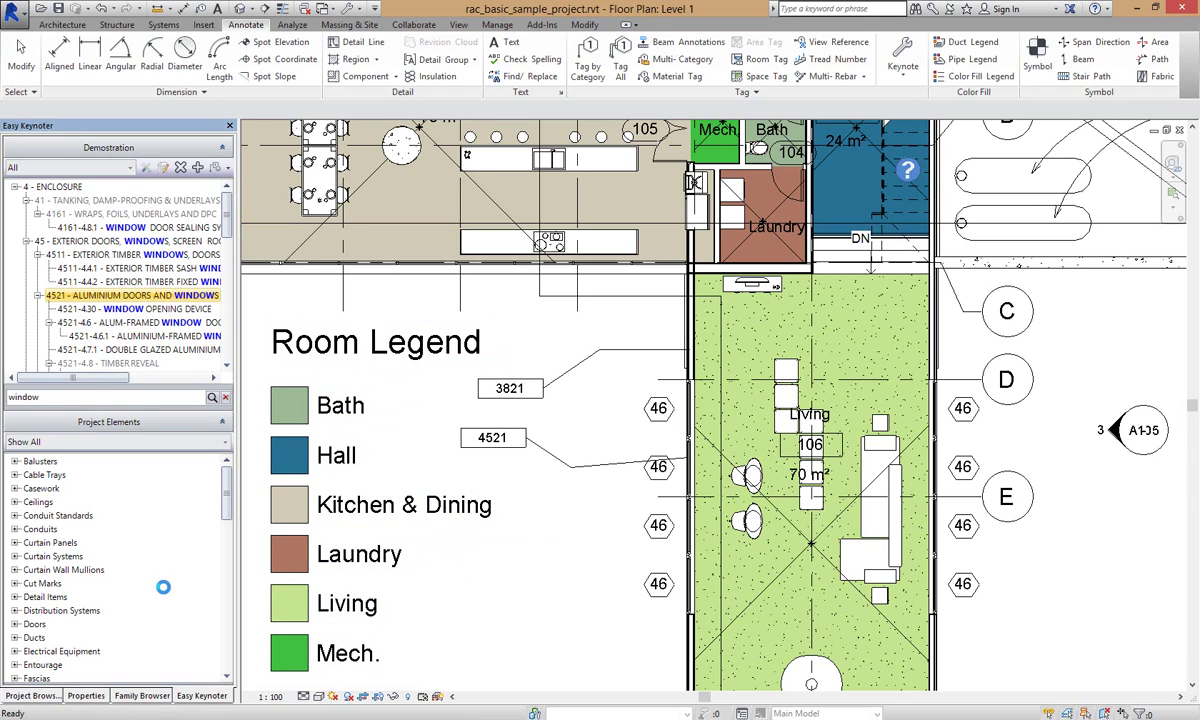
left_click_drag(226, 478, 228, 645)
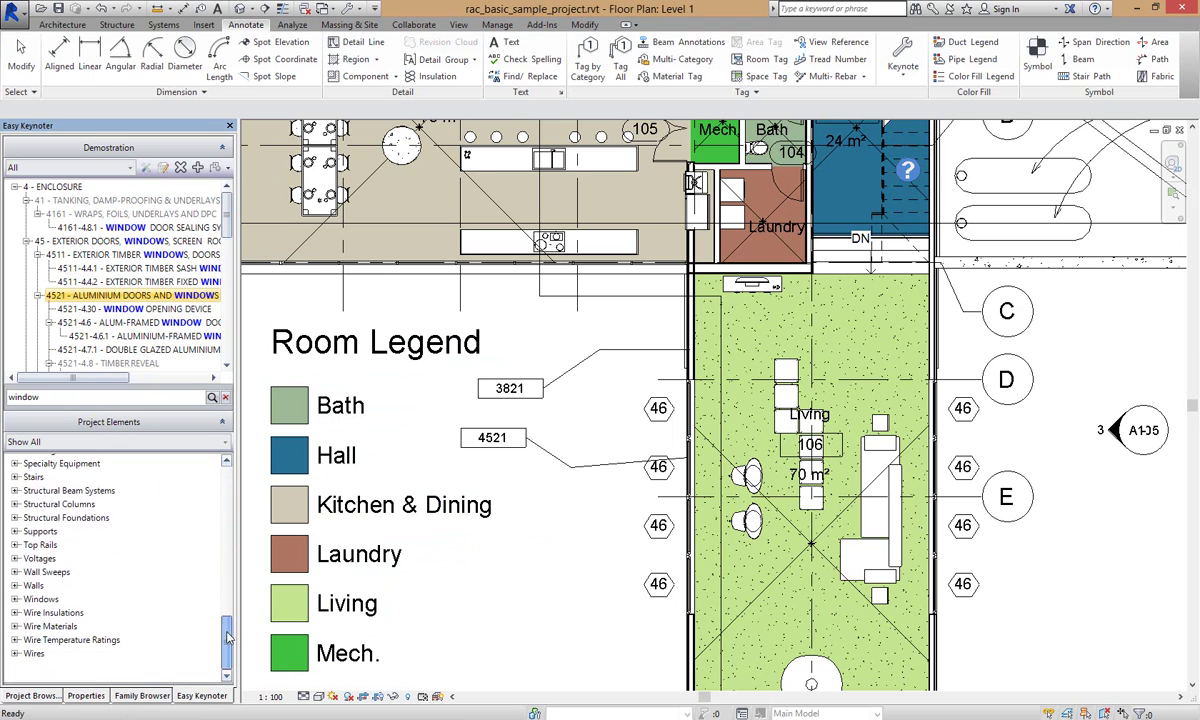
left_click(15, 587)
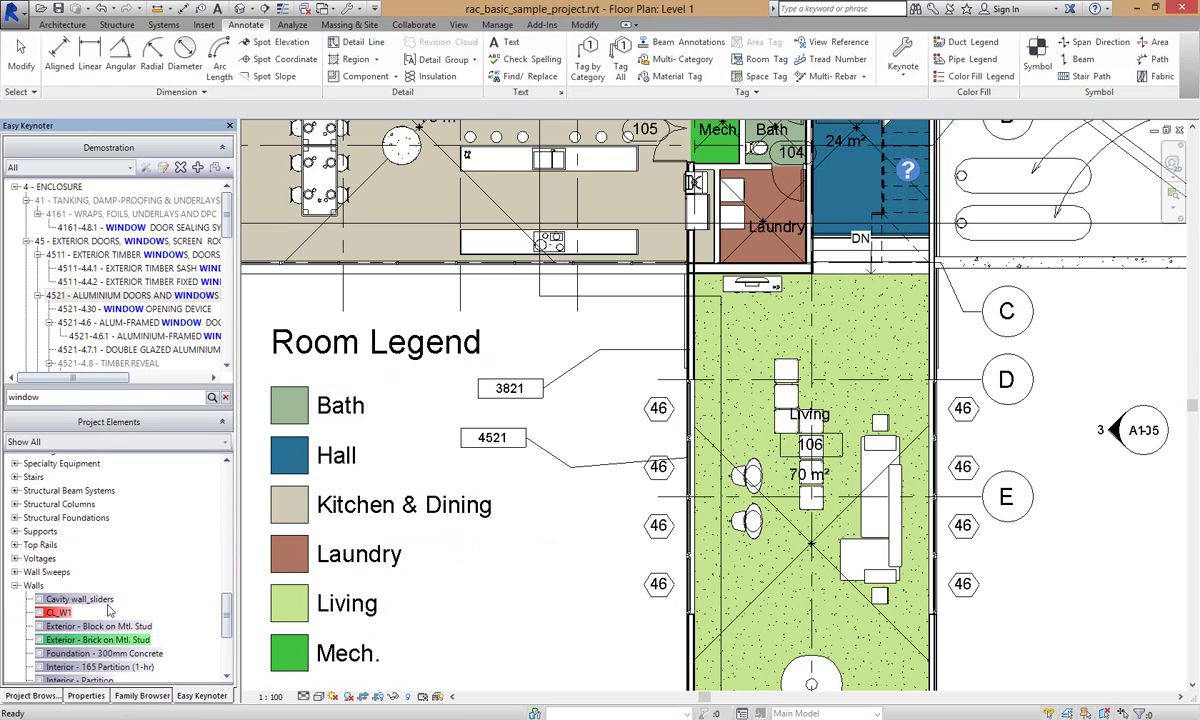
left_click_drag(227, 596, 228, 635)
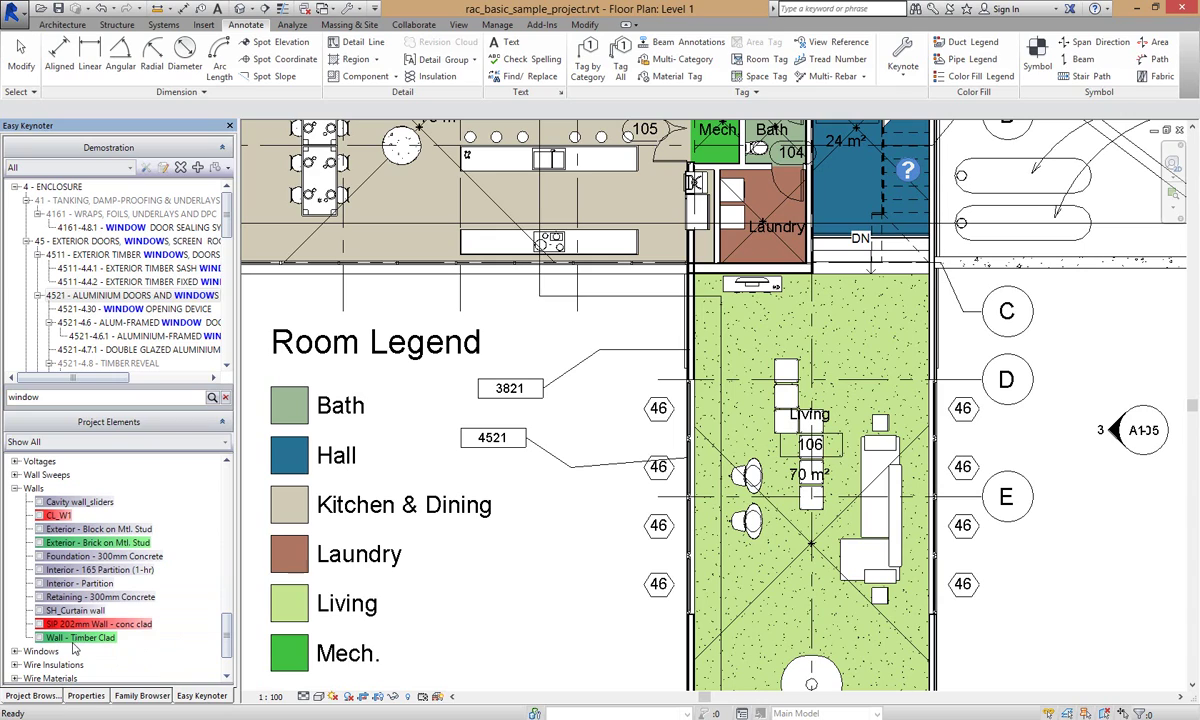
mouse_move(98, 649)
mouse_move(58, 630)
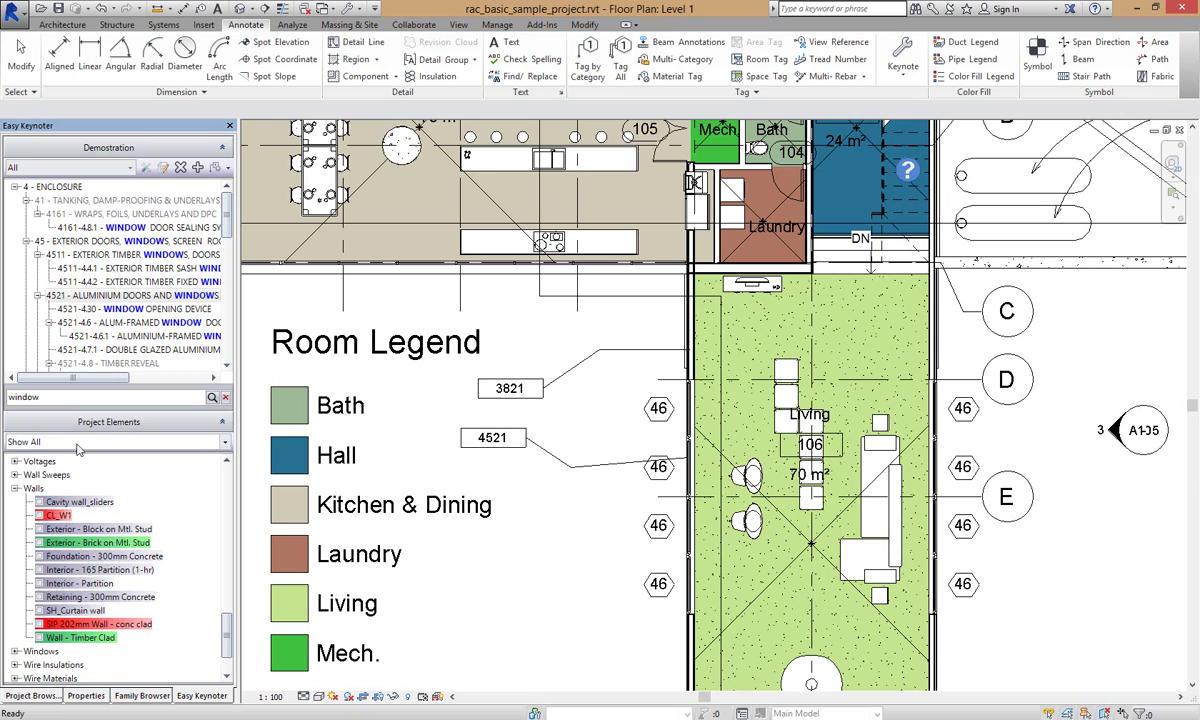
- Filter the project elements by Assigned, Unassigned and Orphaned in turn to compare the wall types, ending with Show All
left_click(227, 447)
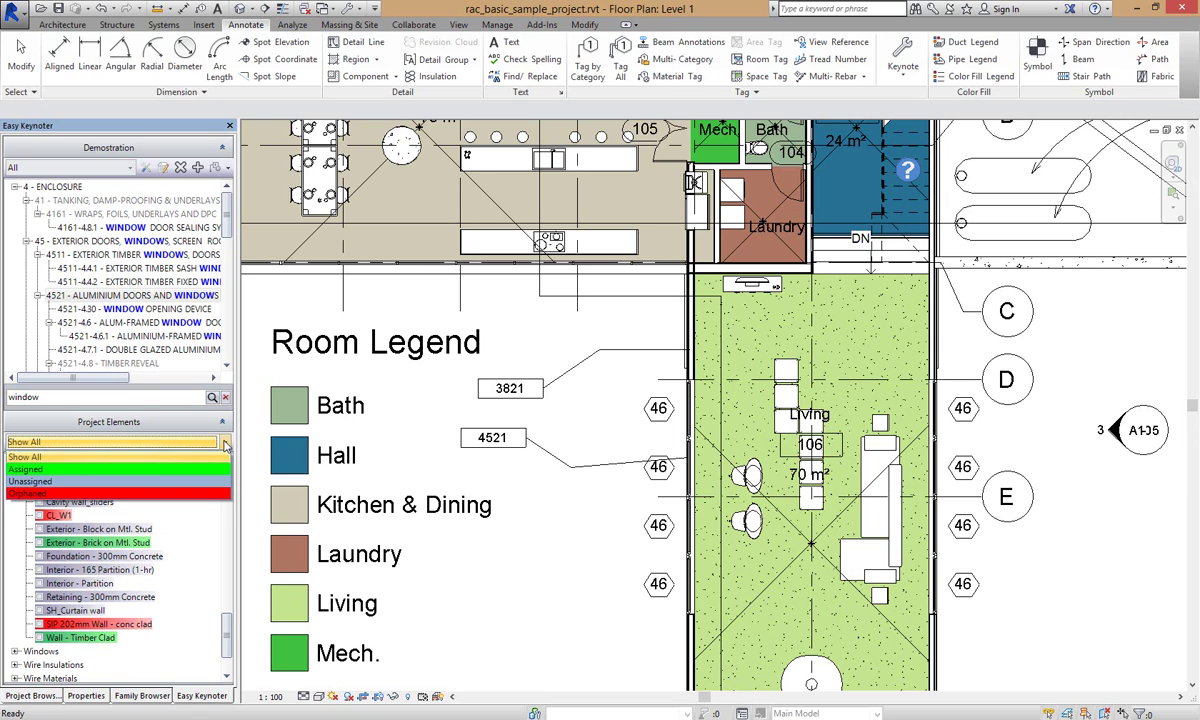
left_click(52, 436)
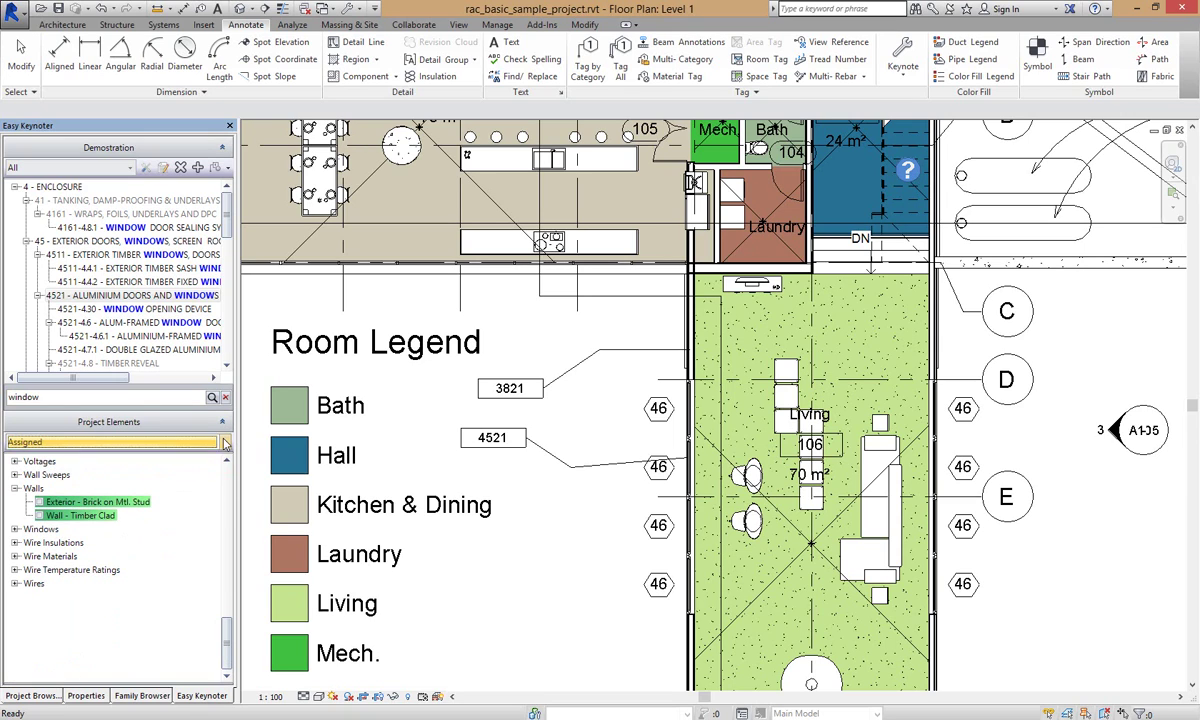
left_click(190, 442)
left_click(40, 455)
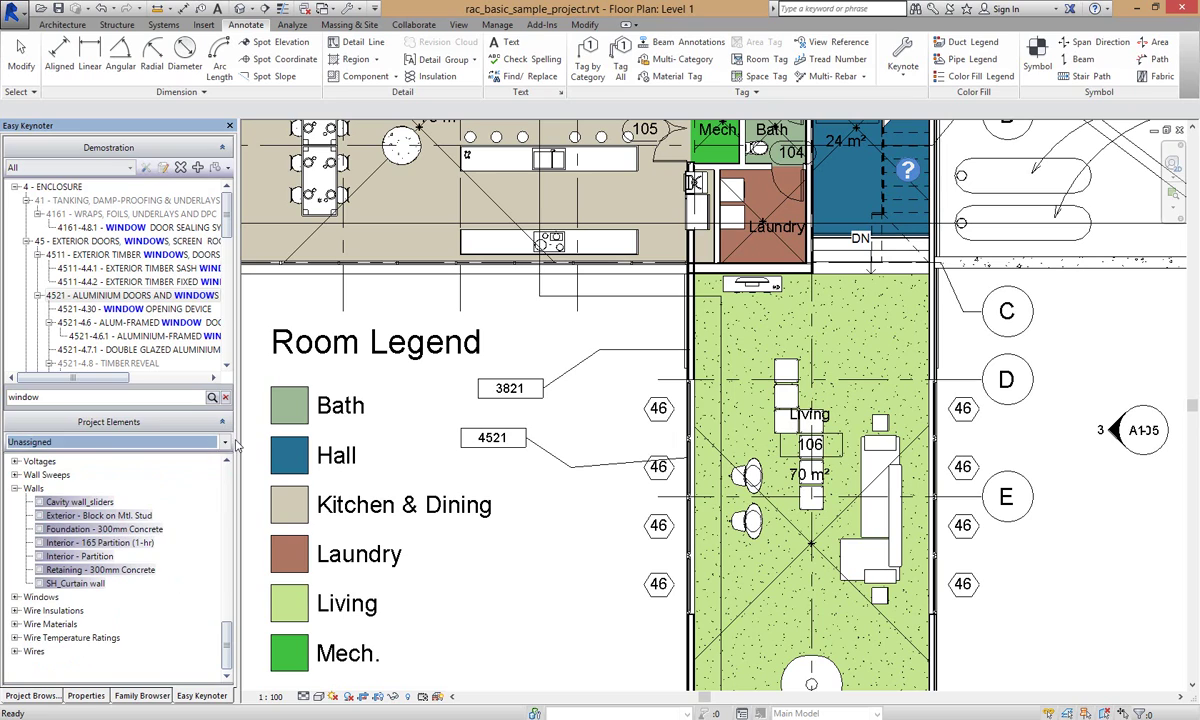
left_click(220, 441)
left_click(40, 475)
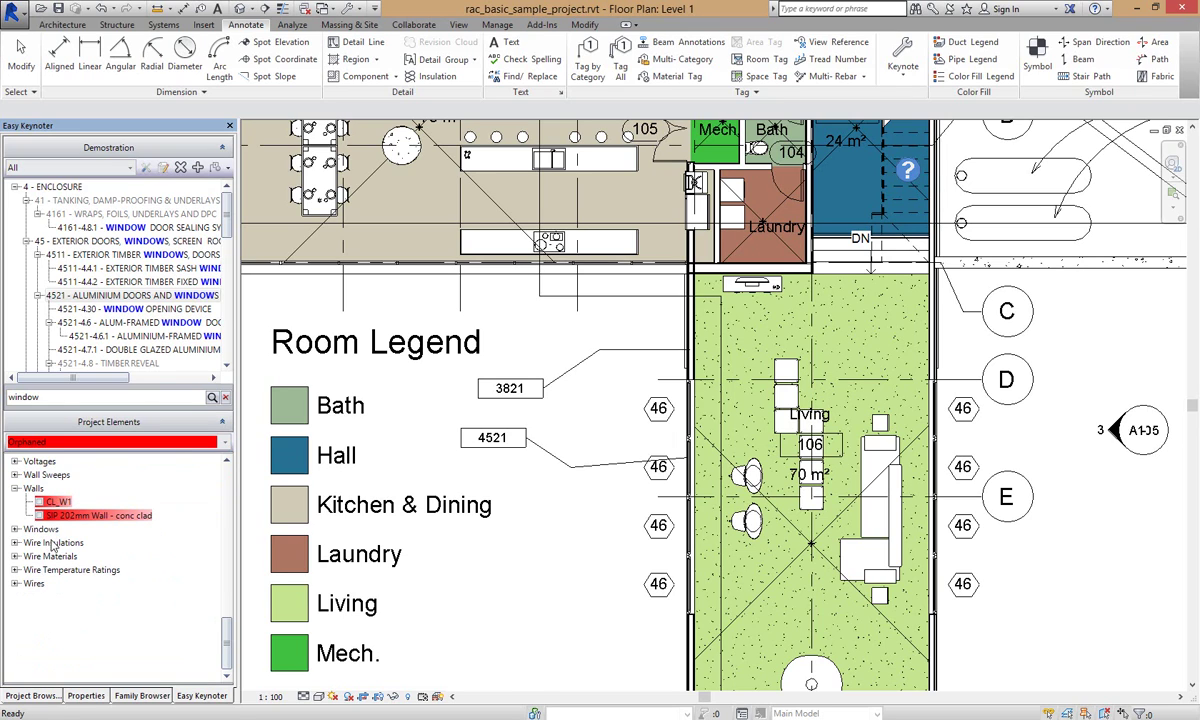
left_click(205, 441)
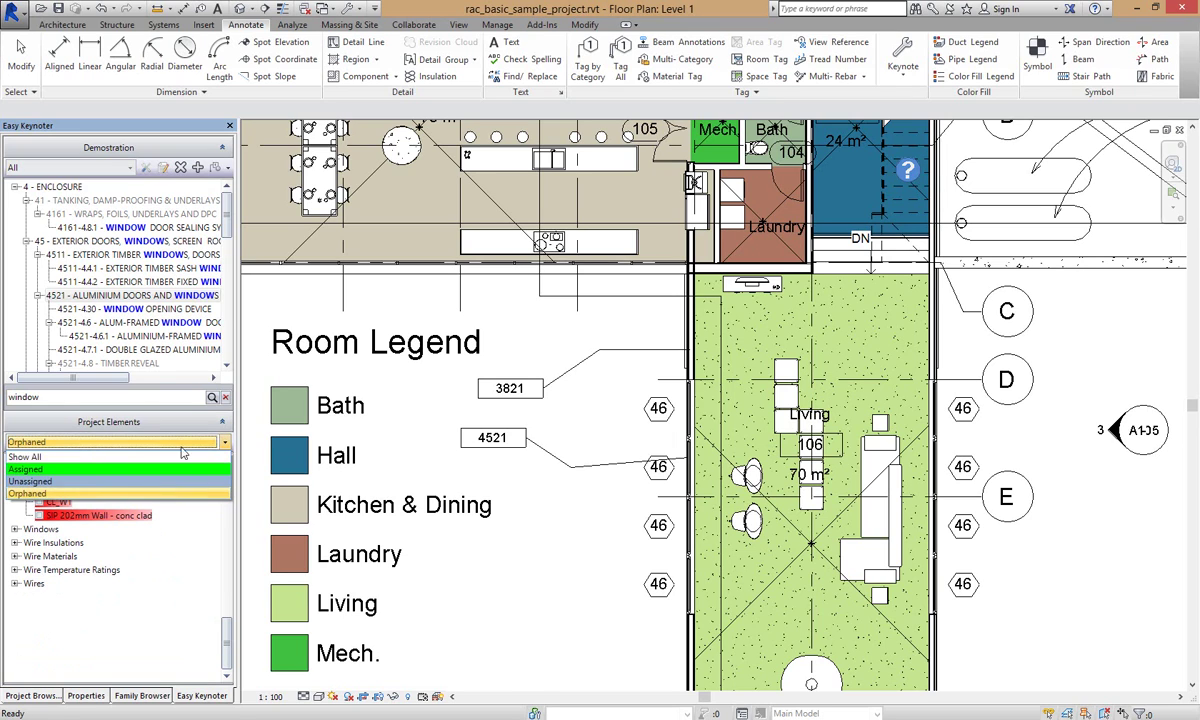
left_click(66, 457)
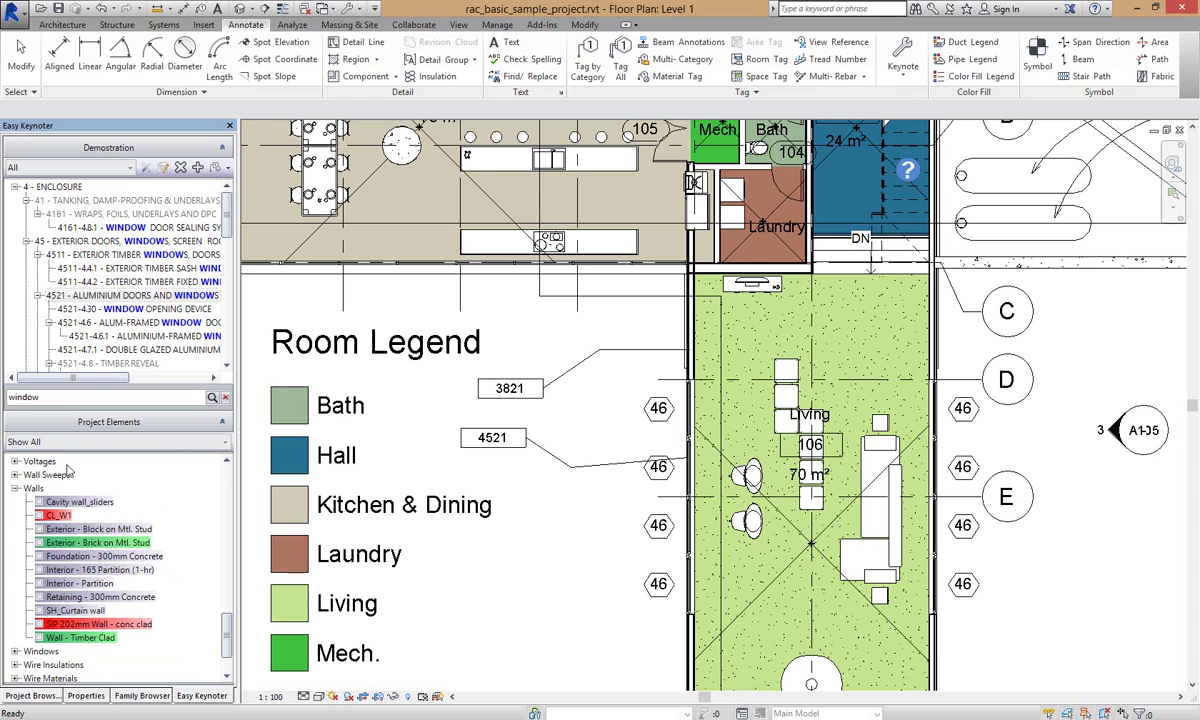
- Assign the 4521-4.30 - WINDOW OPENING DEVICE keynote to the orphaned wall types CL_W1 and SIP 202mm Wall - conc clad together
left_click(39, 625)
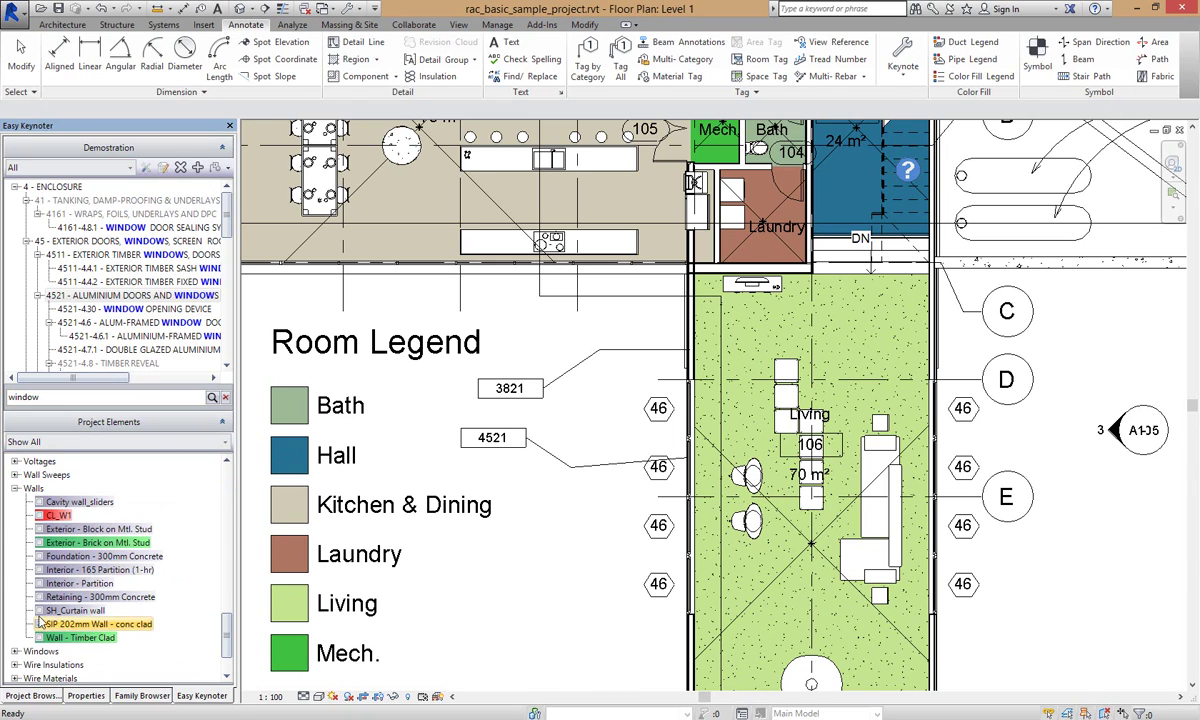
left_click(39, 516)
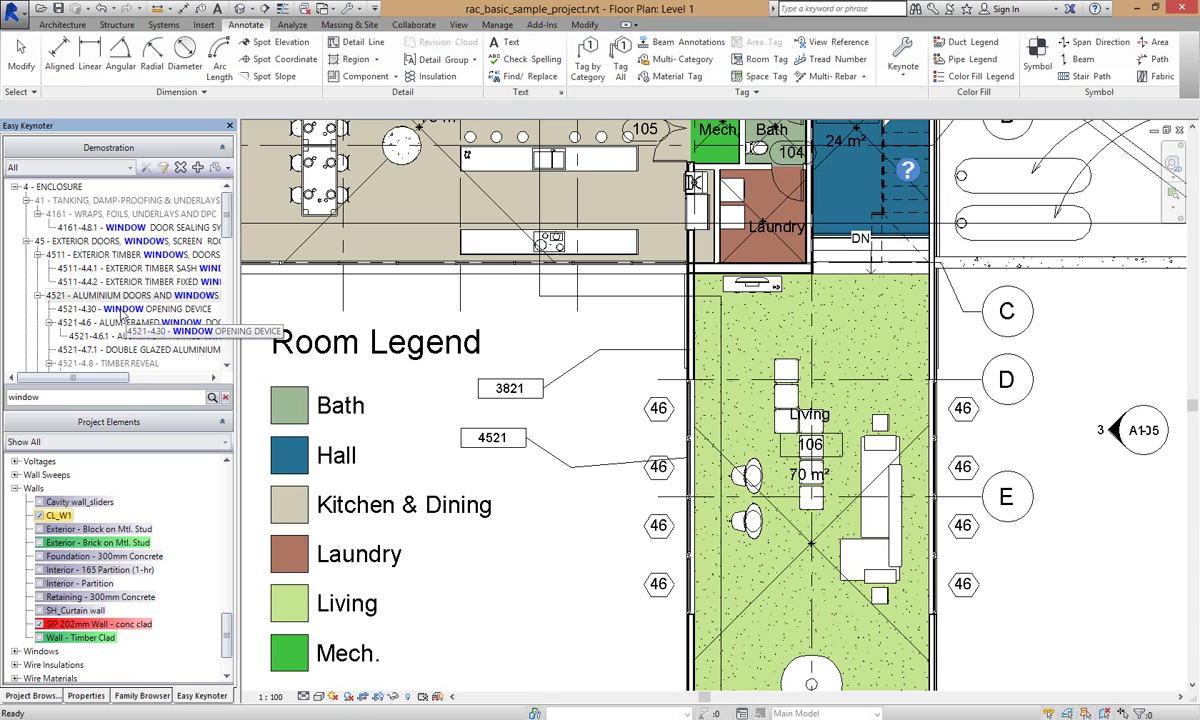
left_click_drag(123, 314, 236, 626)
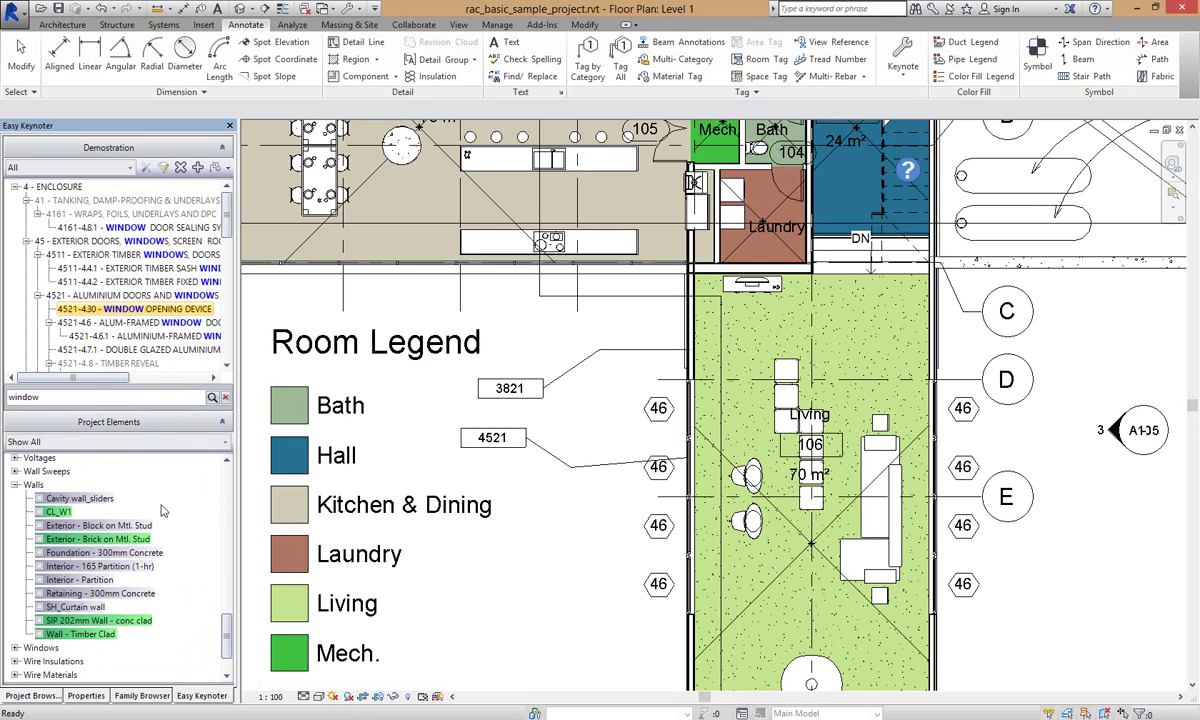
mouse_move(55, 518)
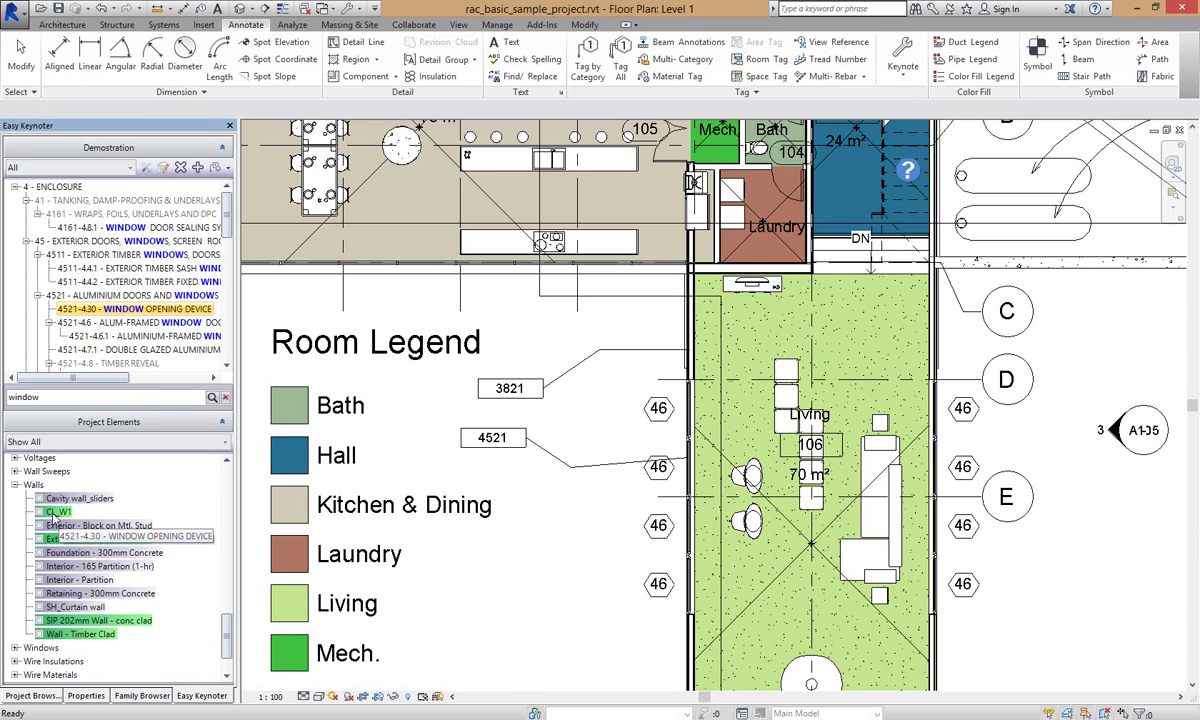
left_click_drag(55, 515, 54, 534)
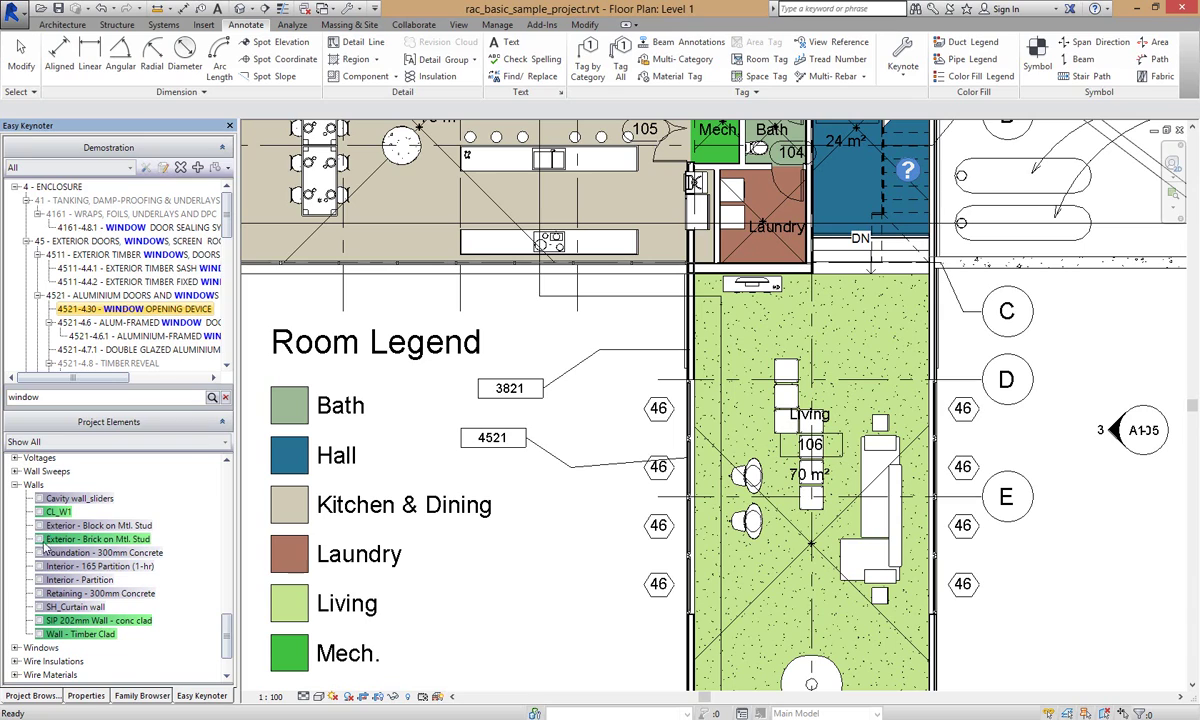
- Filter the project elements to Unassigned and assign keynote 4521-4.30 - WINDOW OPENING DEVICE to every wall type from Cavity wall_sliders to SH_Curtain wall
left_click(214, 441)
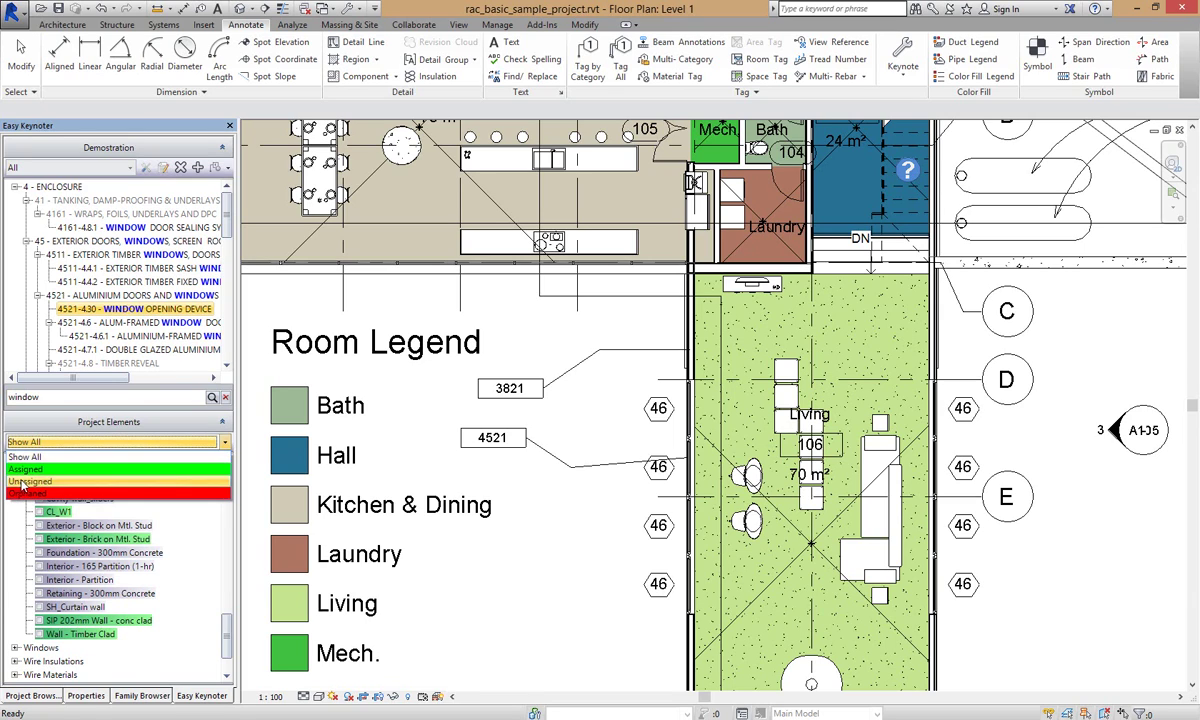
left_click(30, 481)
left_click(40, 498)
left_click(40, 511)
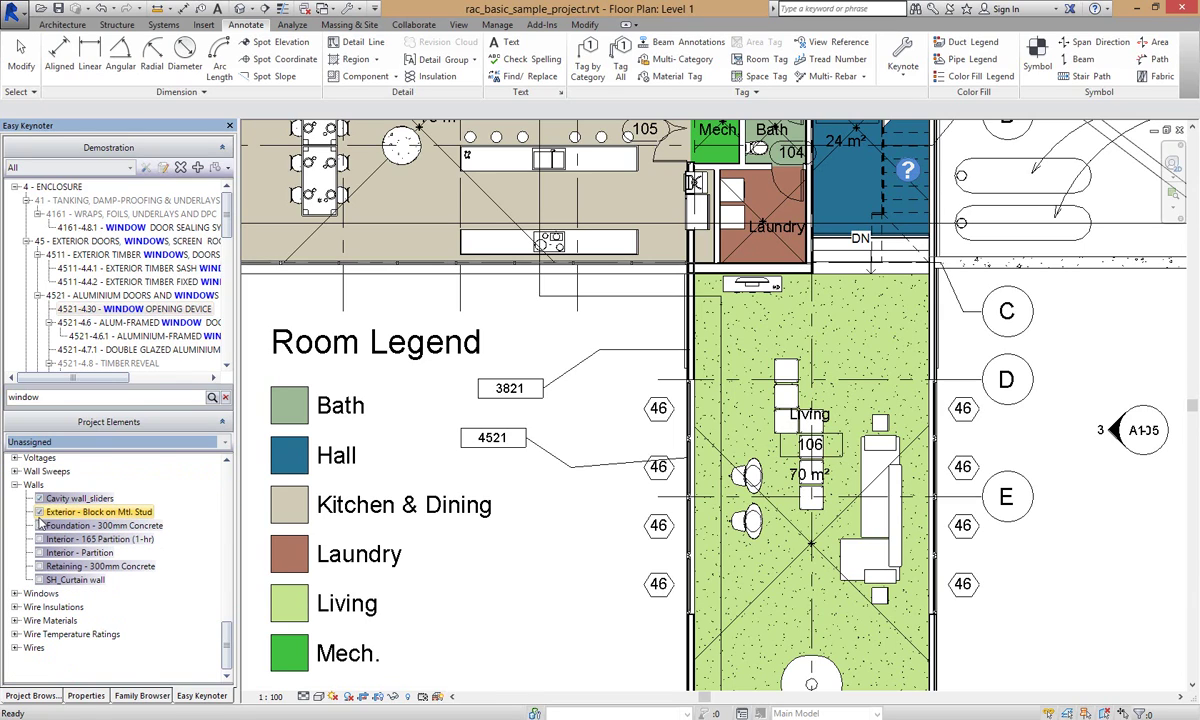
left_click(40, 525)
left_click(40, 539)
left_click(40, 552)
left_click(40, 566)
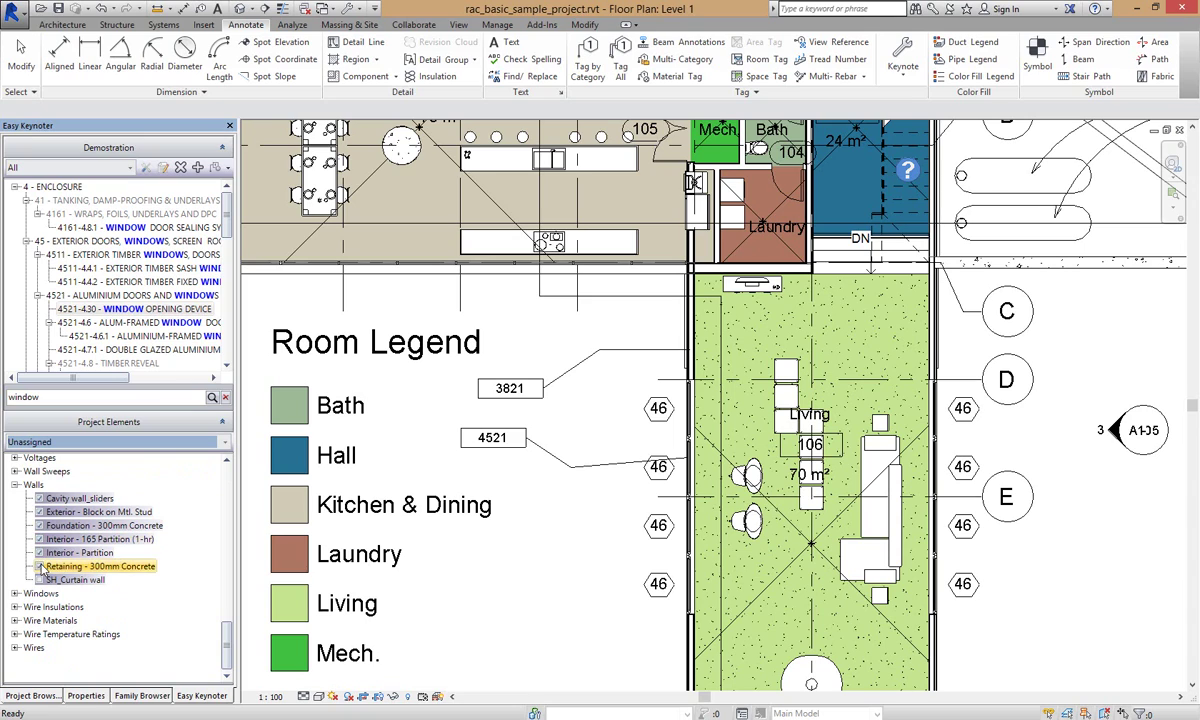
left_click(40, 580)
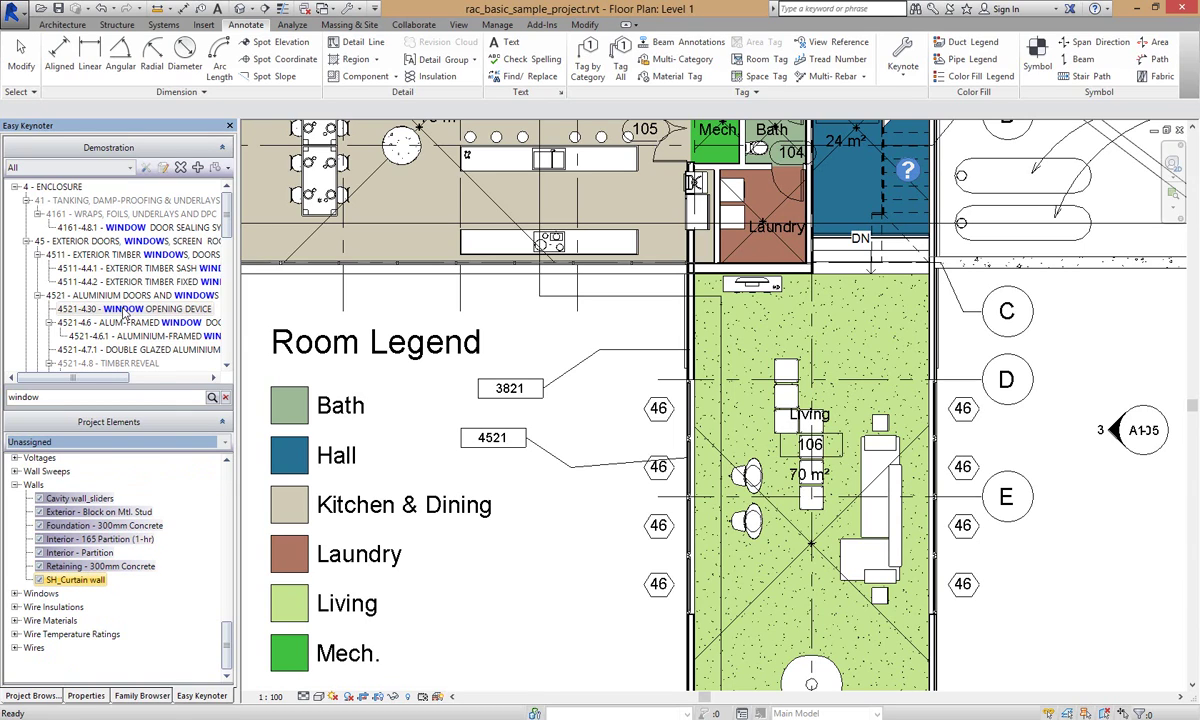
left_click(124, 310)
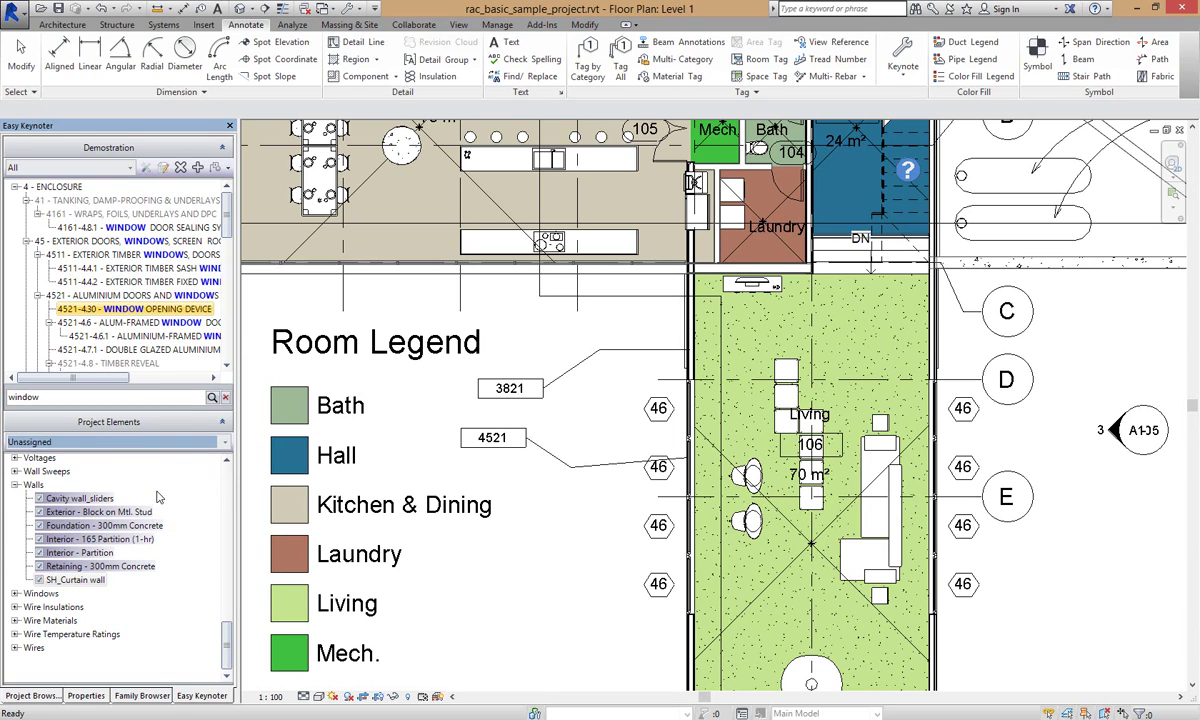
- Set the project elements filter back to Show All to check the walls, and collapse the Project Elements section
left_click(200, 442)
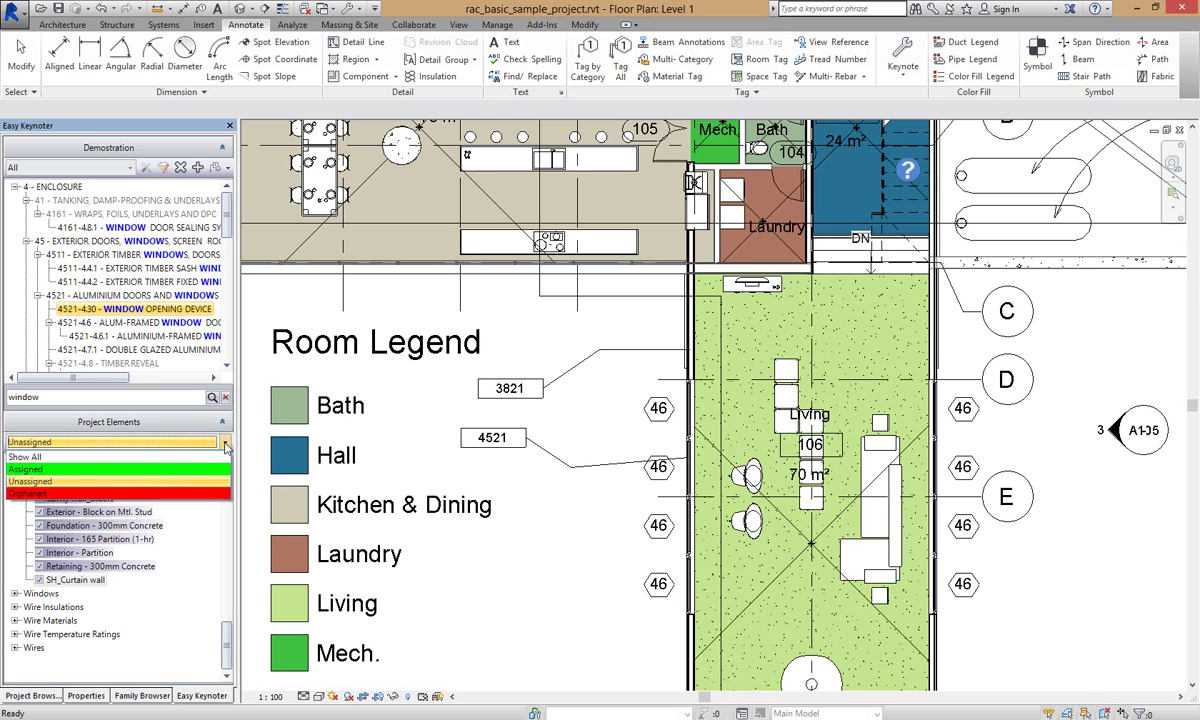
left_click(196, 421)
left_click_drag(216, 492, 214, 640)
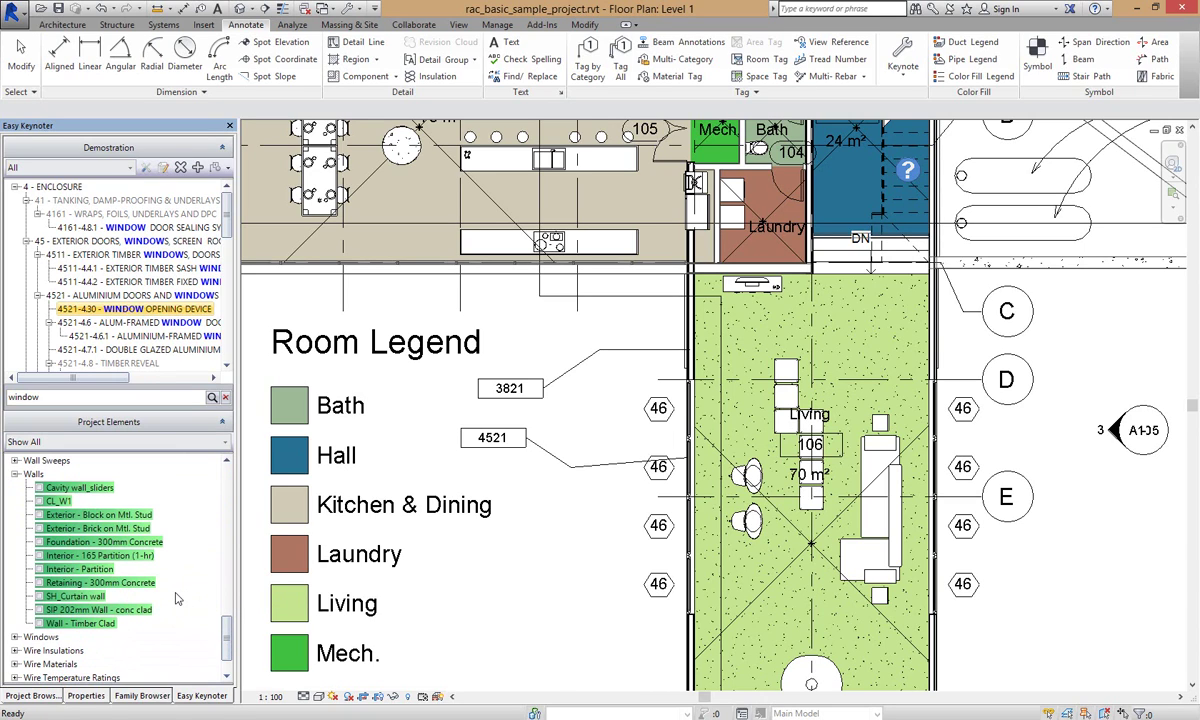
left_click(222, 421)
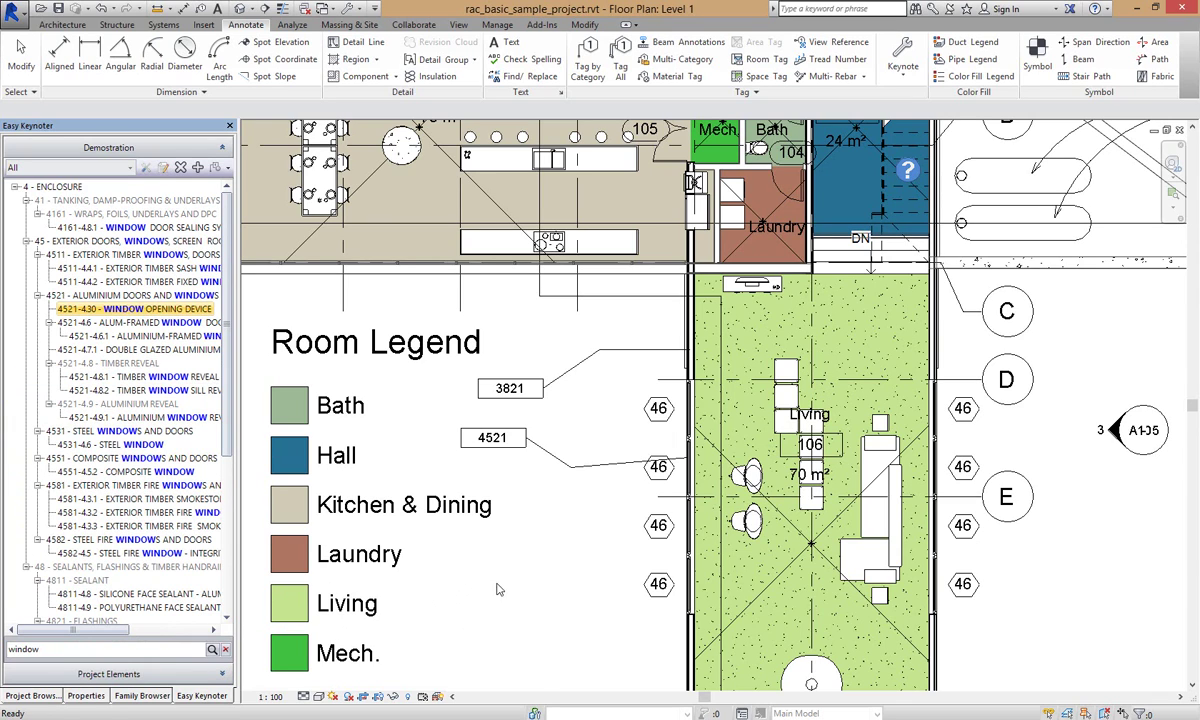